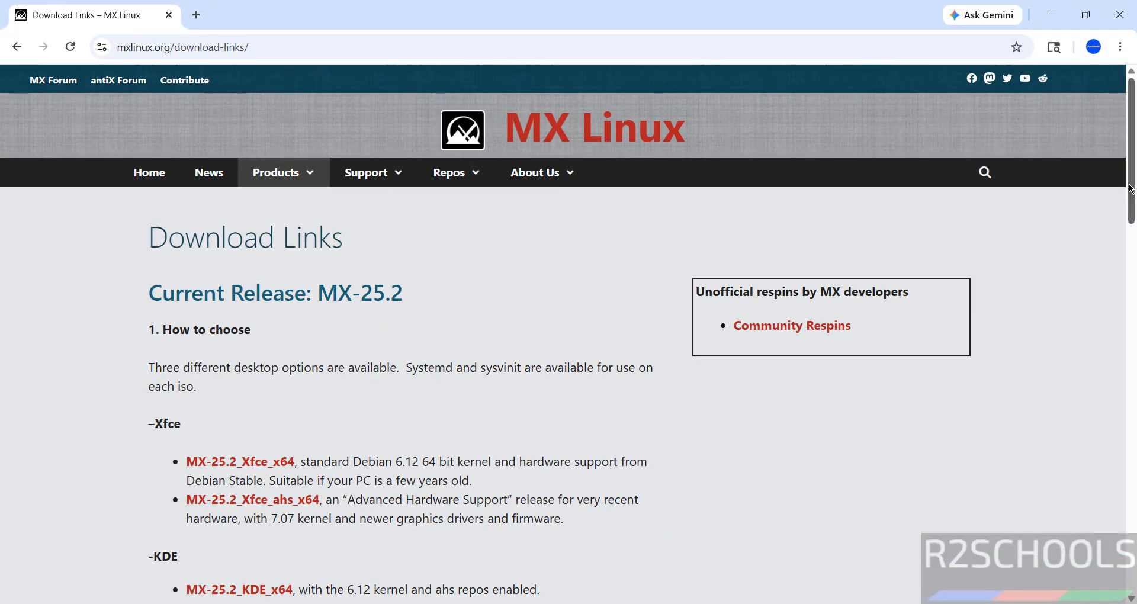
Cancel and remove the duplicate MX-25.2_Xfce_x64 ISO download from Chrome's download history.
left_click_drag(1130, 189, 1100, 208)
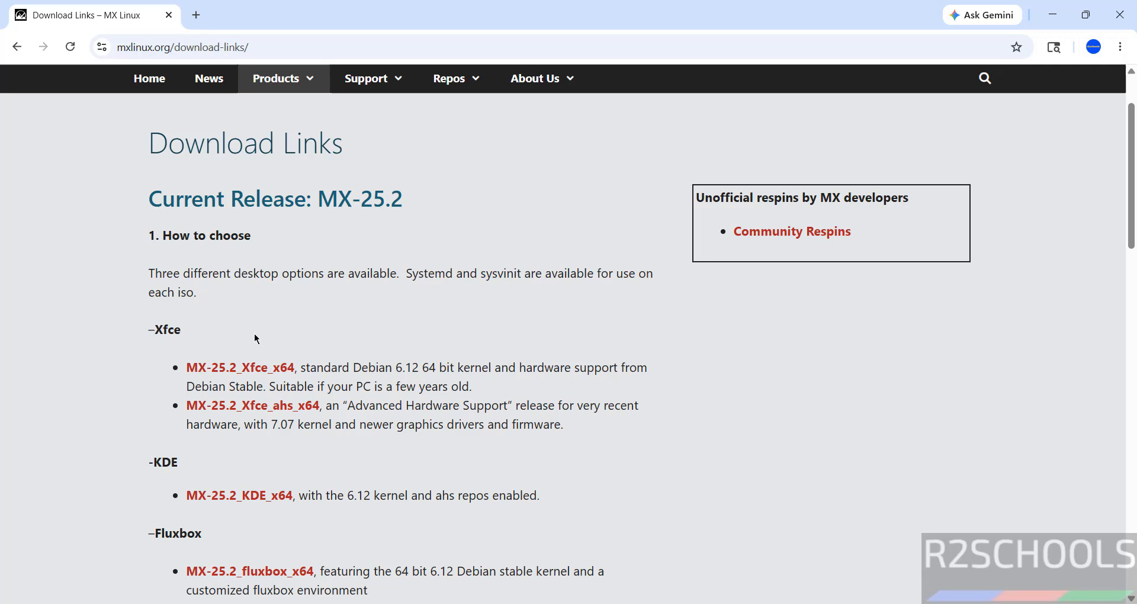
left_click(242, 372)
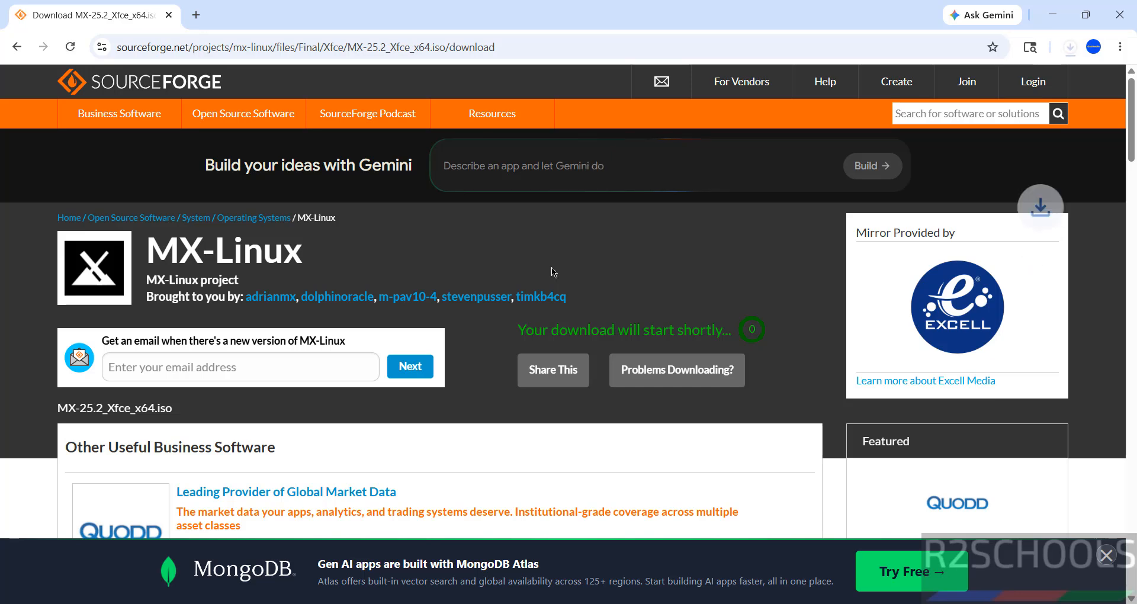
key("ctrl+j")
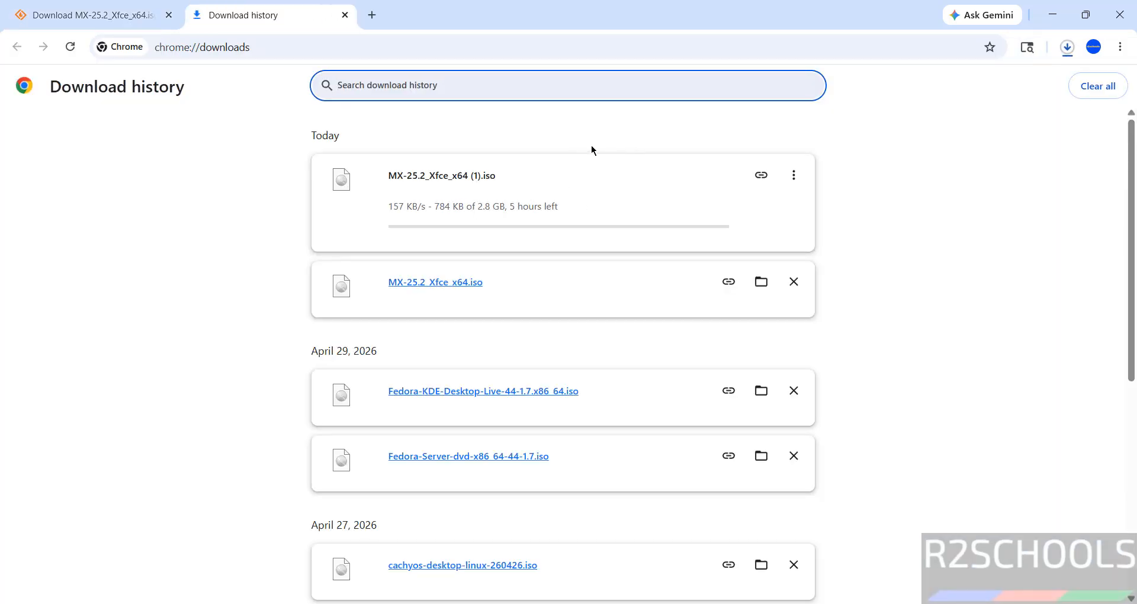
left_click(793, 184)
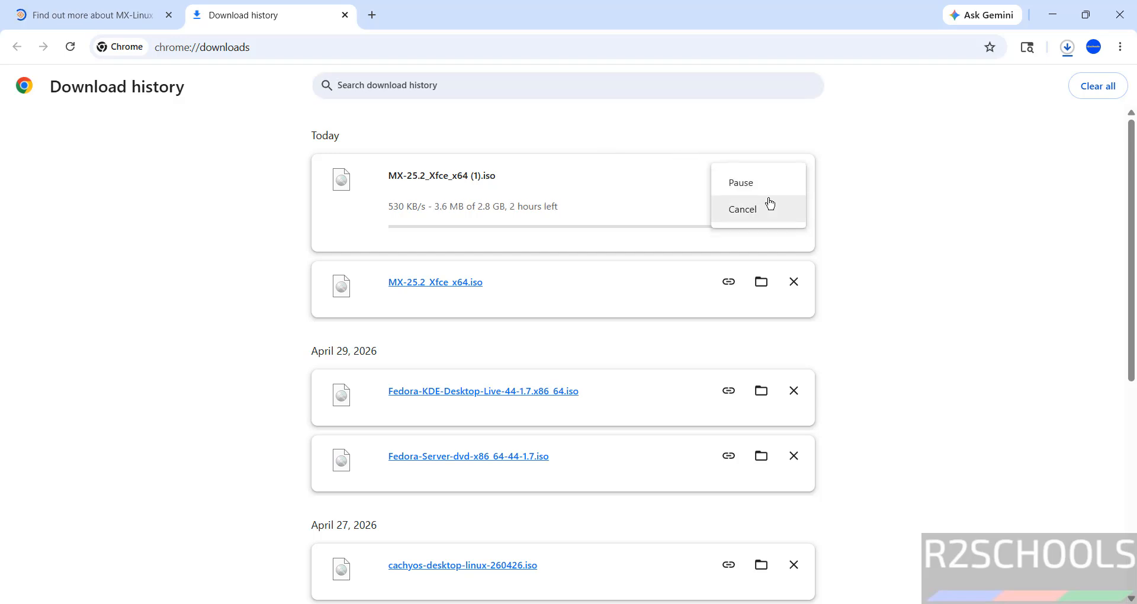
left_click(769, 203)
left_click(793, 175)
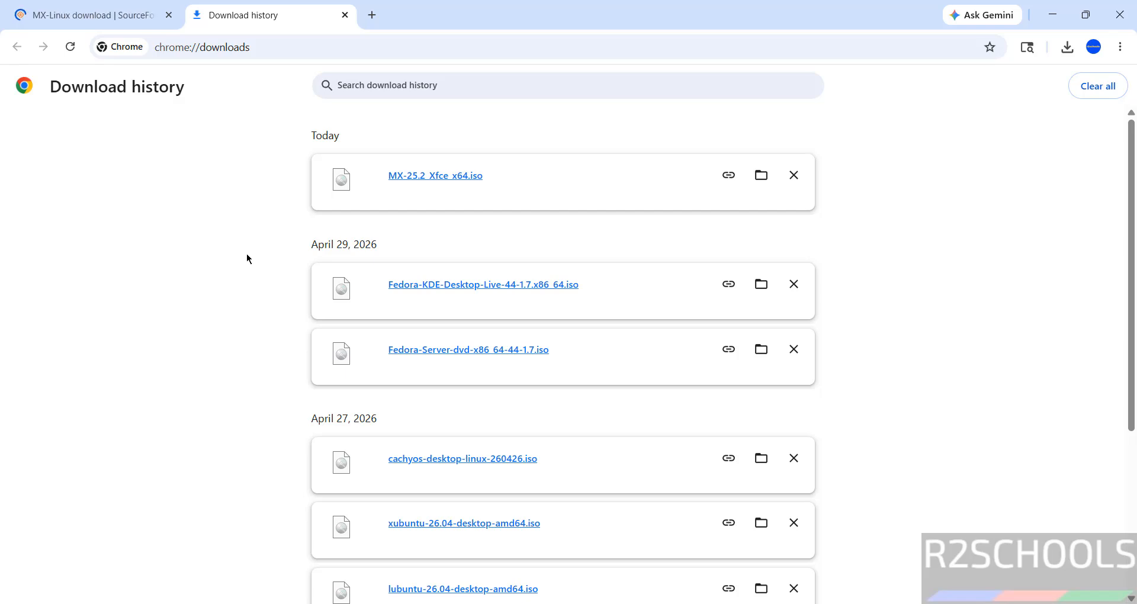
Launch Oracle VirtualBox by searching 'virtua' in the Start menu.
key("super")
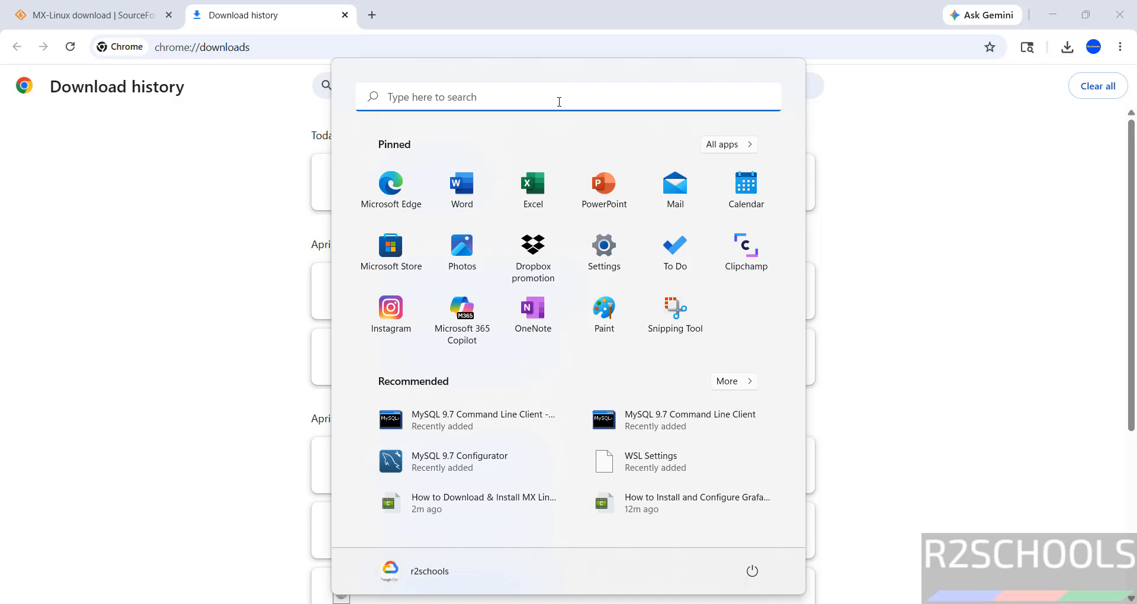
left_click(558, 101)
type("virtual")
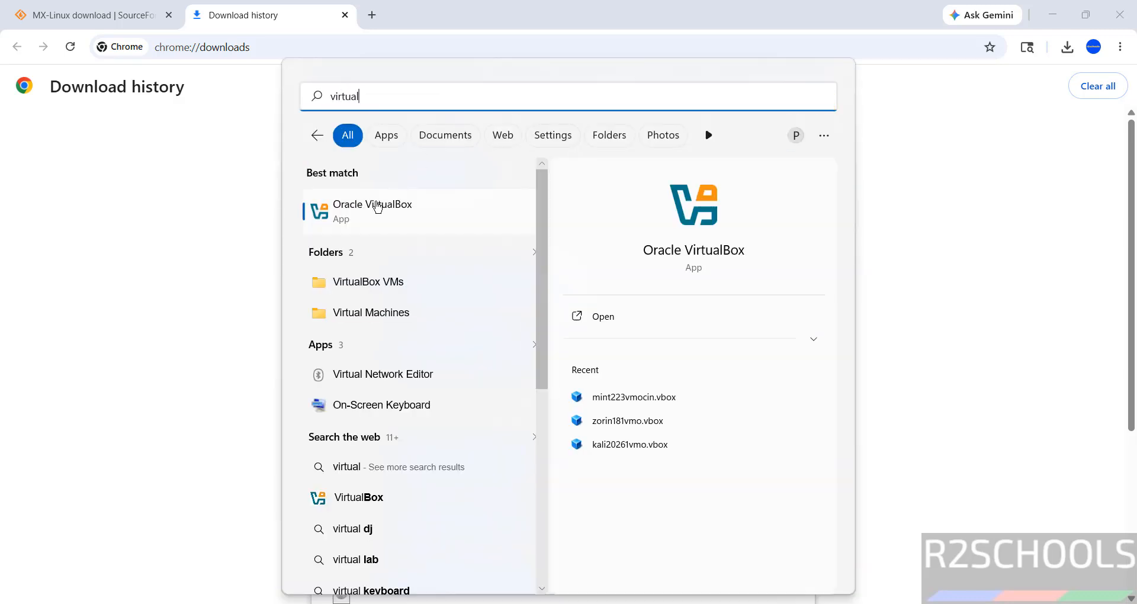
key("Return")
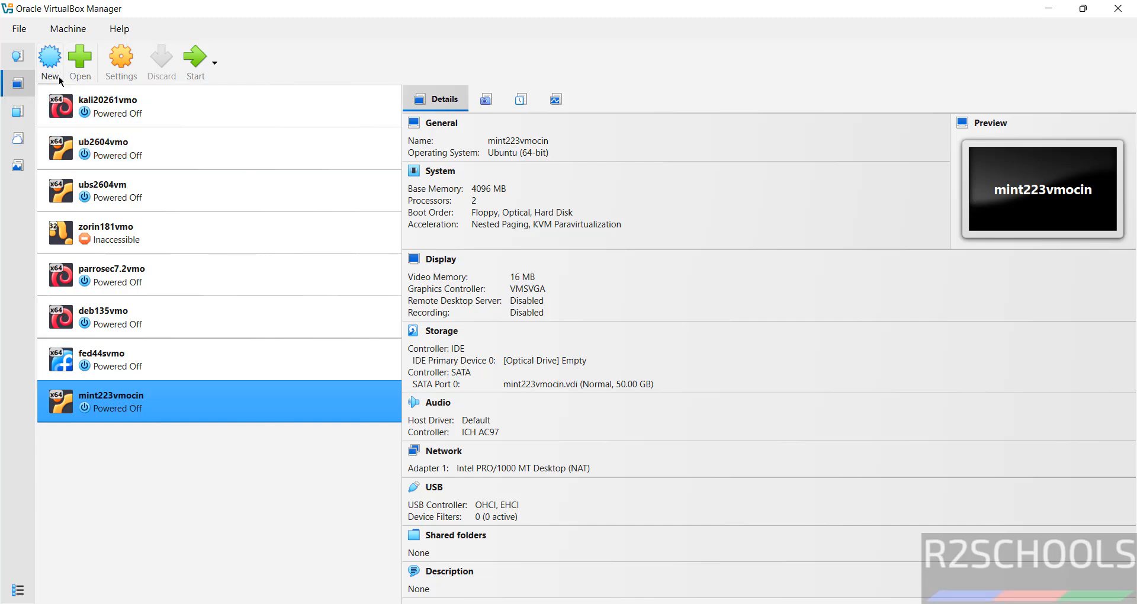
Start a new virtual machine named mxlinux252vmo.
left_click(58, 30)
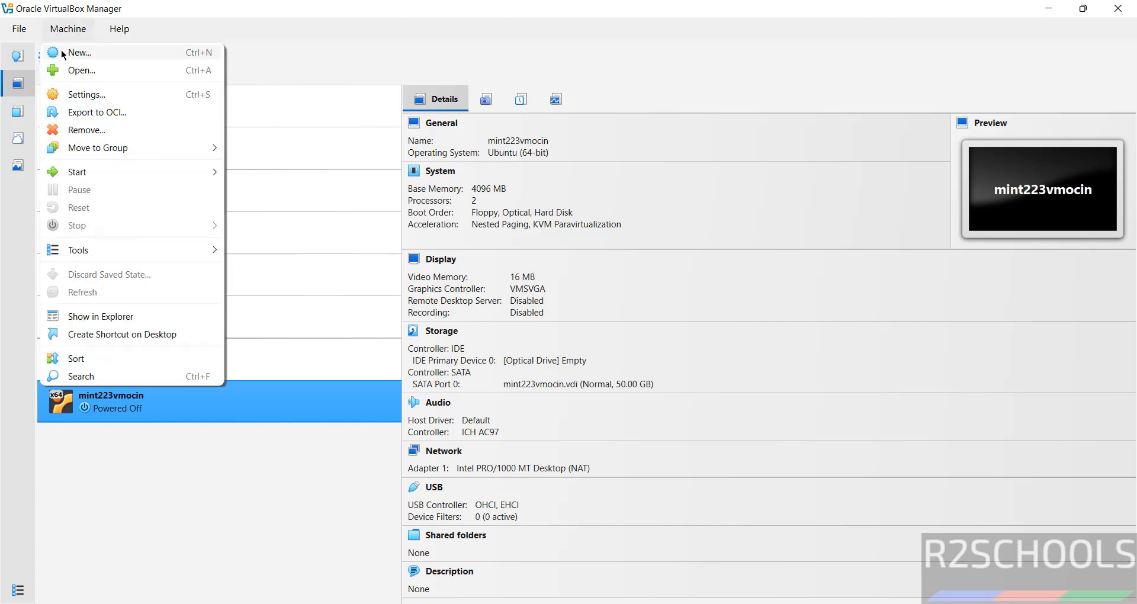
left_click(63, 54)
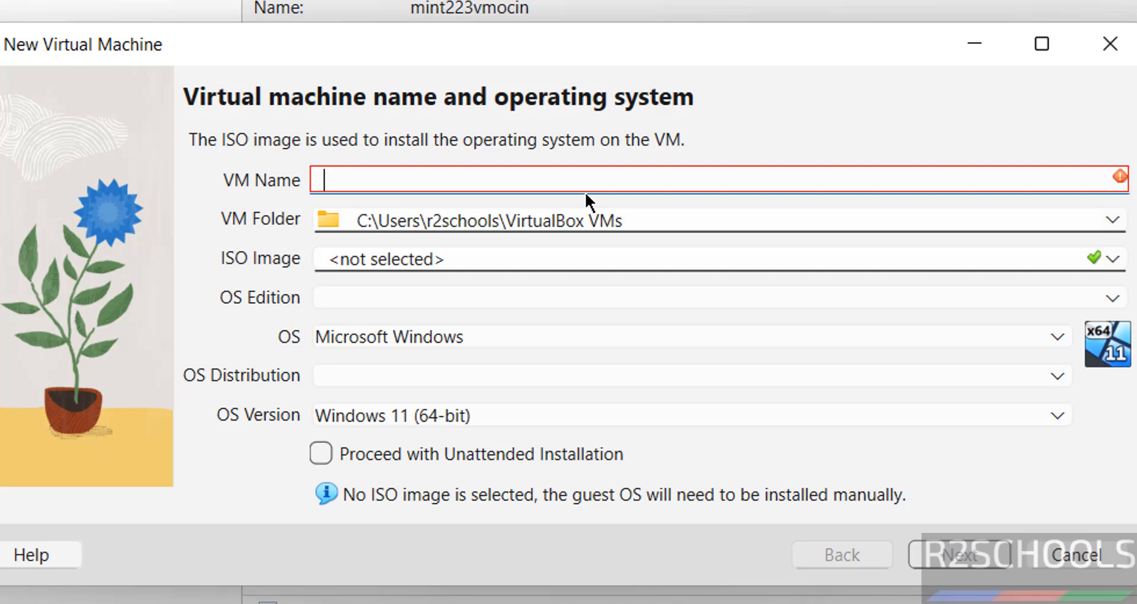
type("mxl")
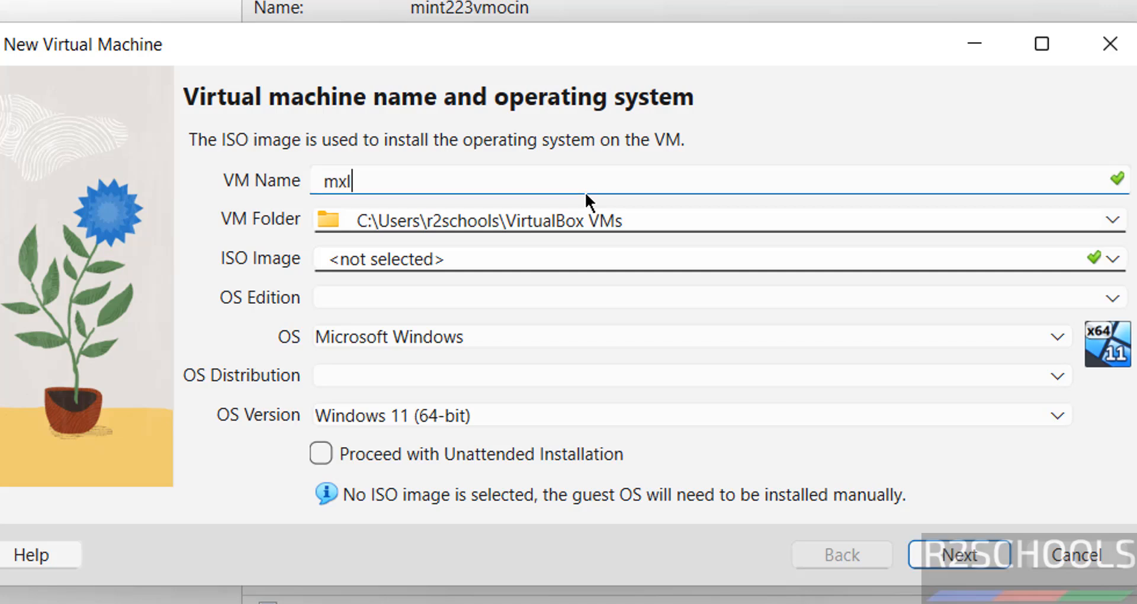
type("inux25")
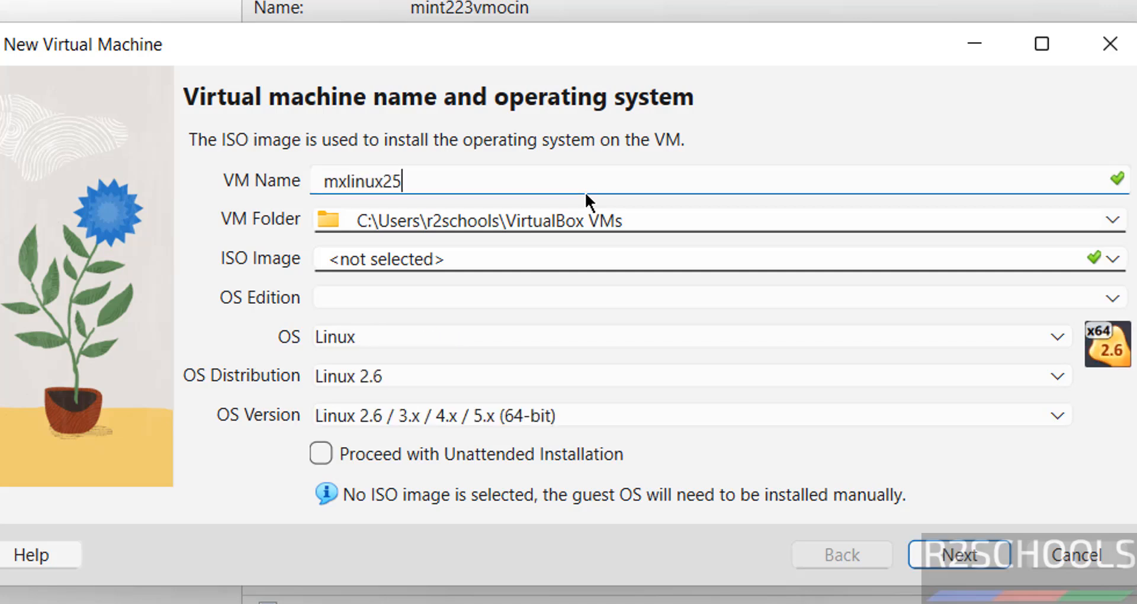
type("2vmo")
key("ctrl+a")
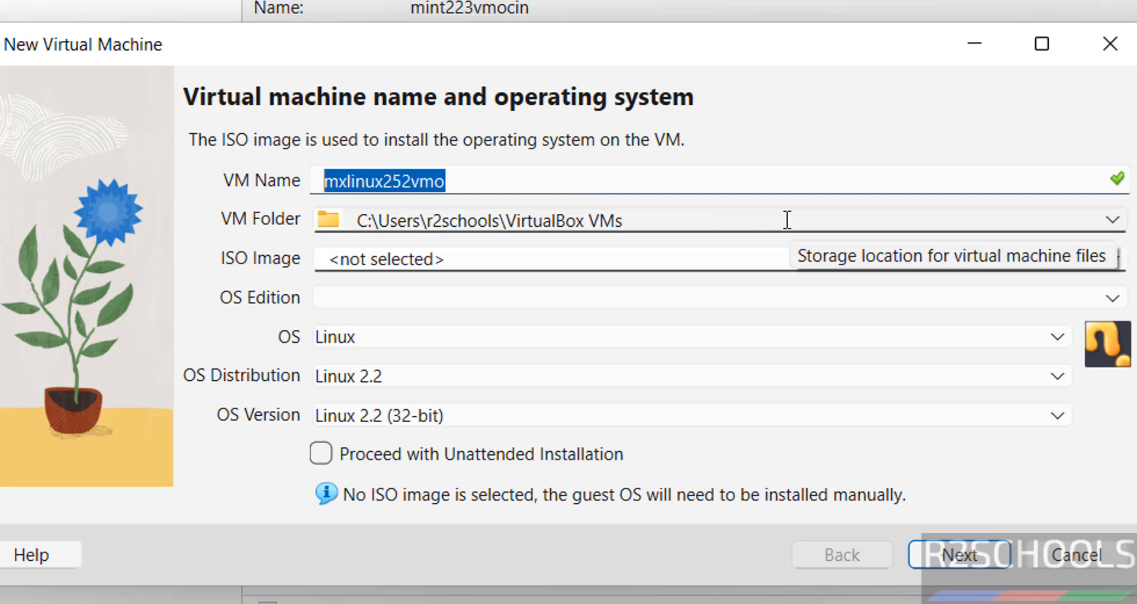
Create a new E:\VMS\mxlinux252vmo folder and use it as the VM folder.
left_click(1110, 220)
left_click(609, 273)
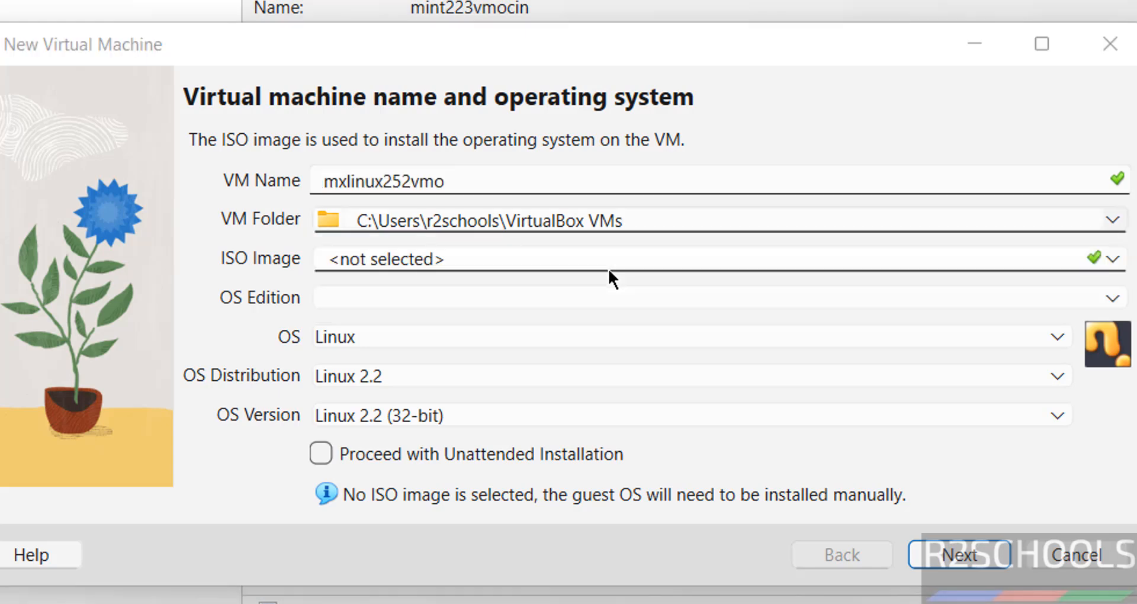
left_click(184, 442)
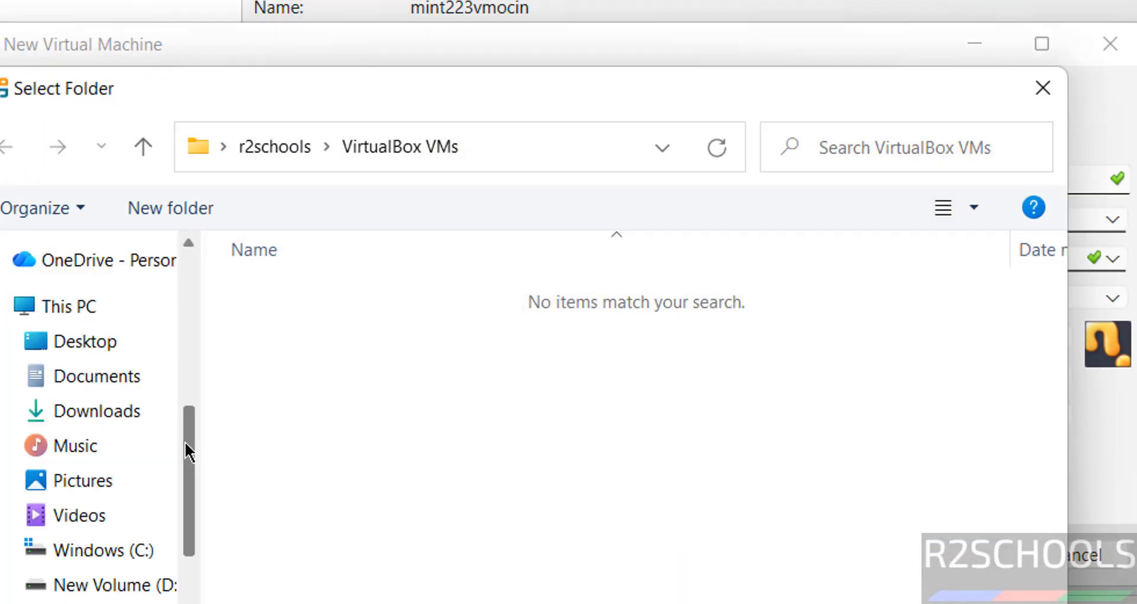
scroll(169, 523, "down", 2)
left_click(127, 460)
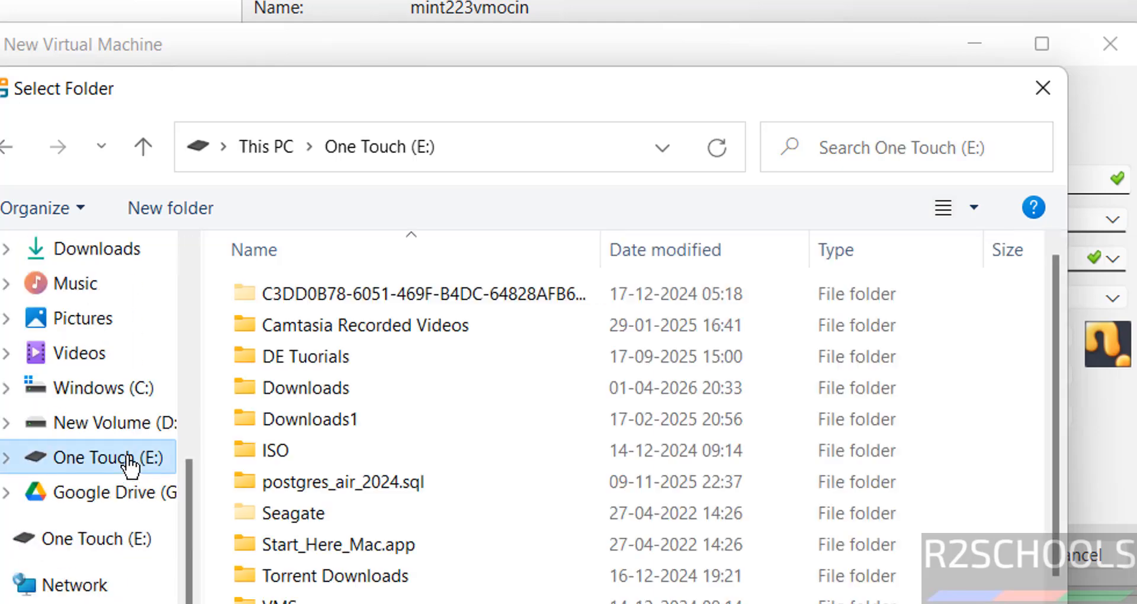
double_click(278, 599)
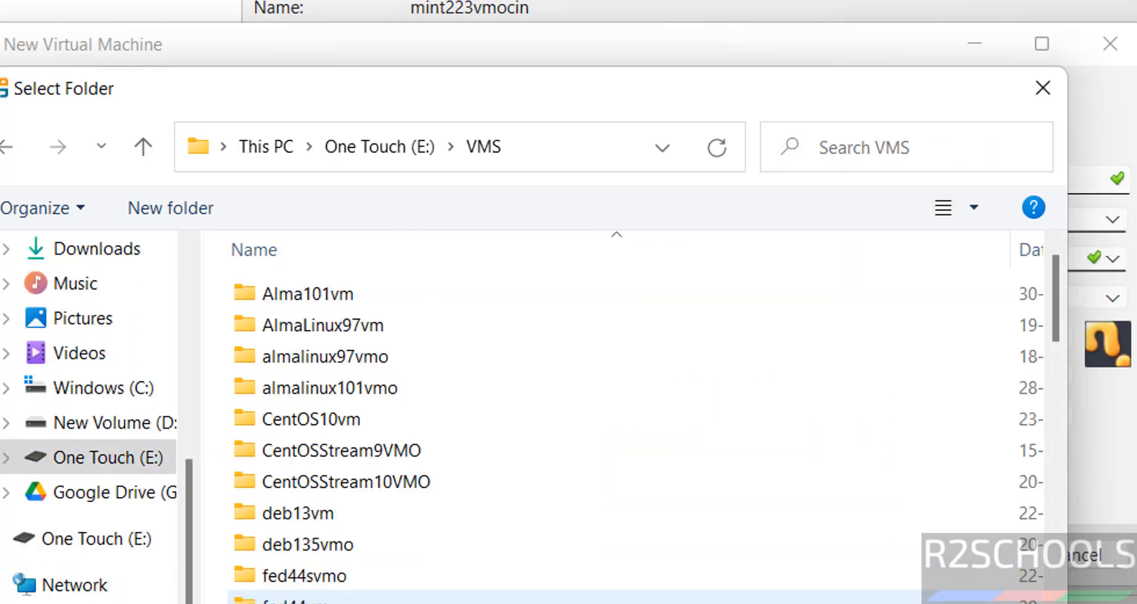
left_click(178, 215)
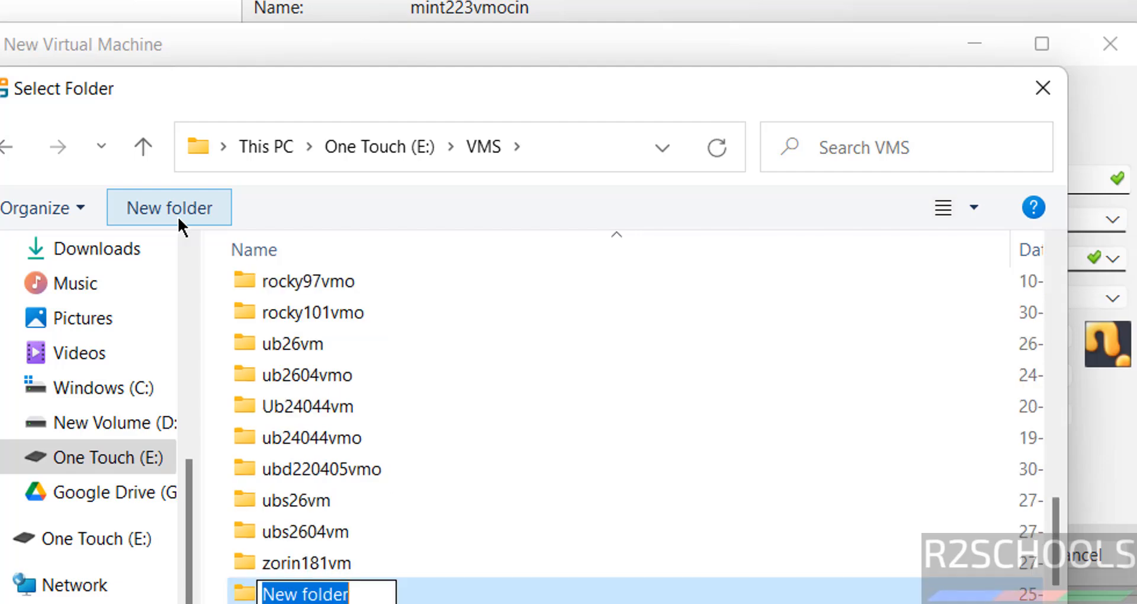
type("mxlinux252vmo")
key("Return")
left_click(846, 603)
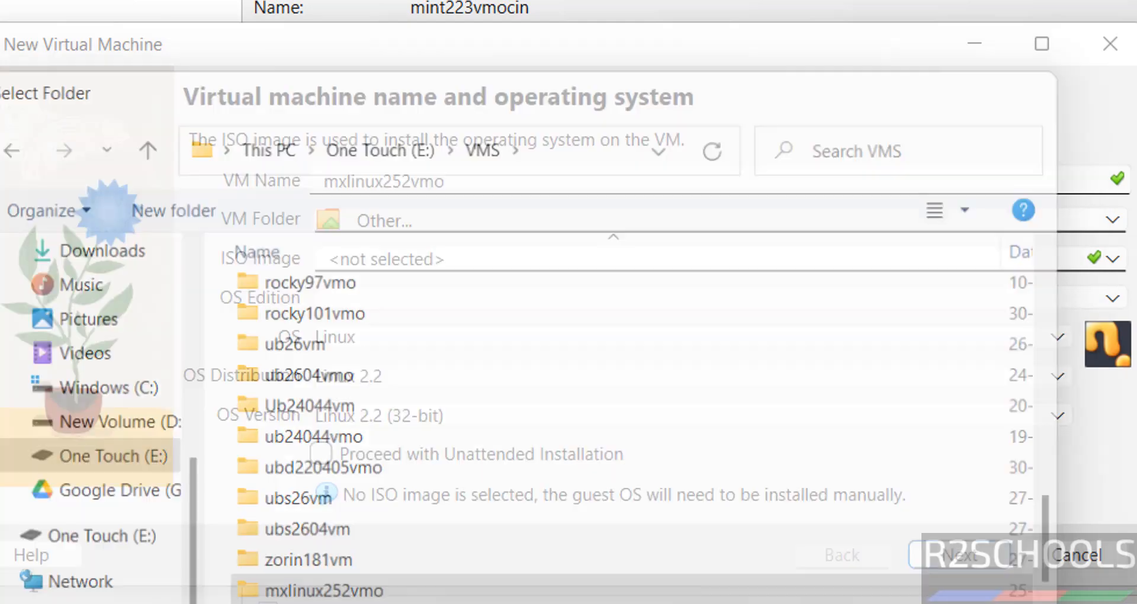
Attach MX-25.2_Xfce_x64.iso from E:\Downloads and set the distribution to Debian (64-bit).
left_click(1111, 260)
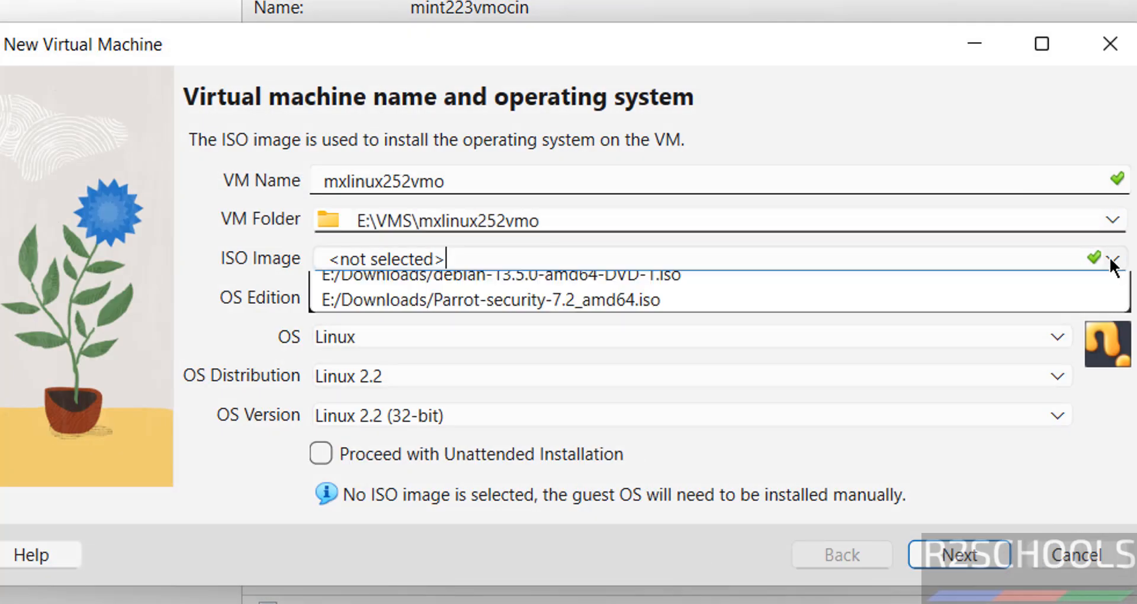
left_click(567, 308)
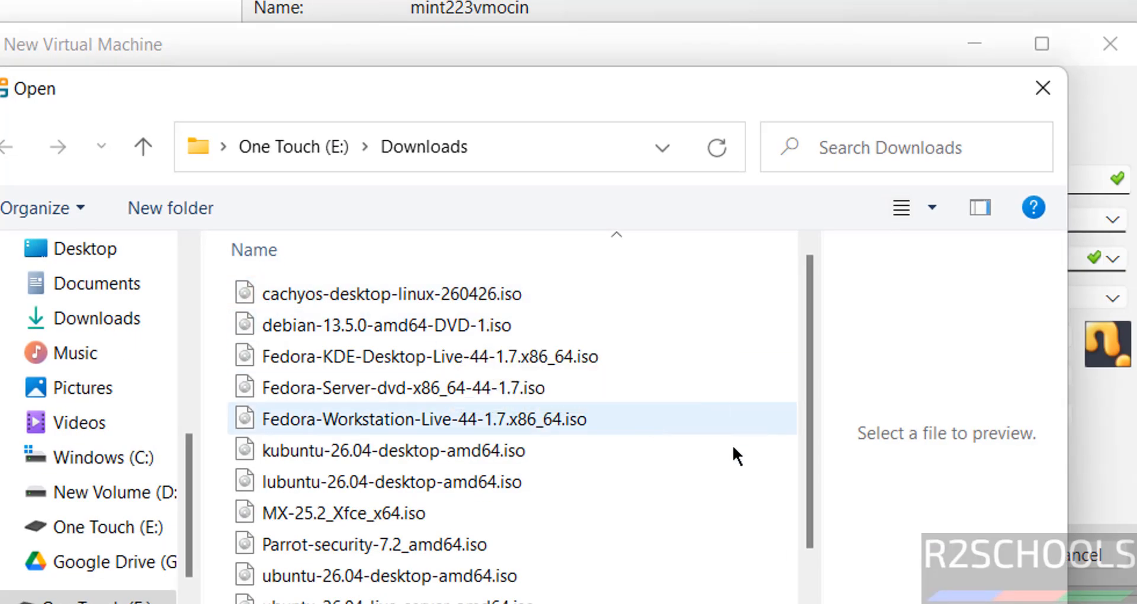
left_click(445, 513)
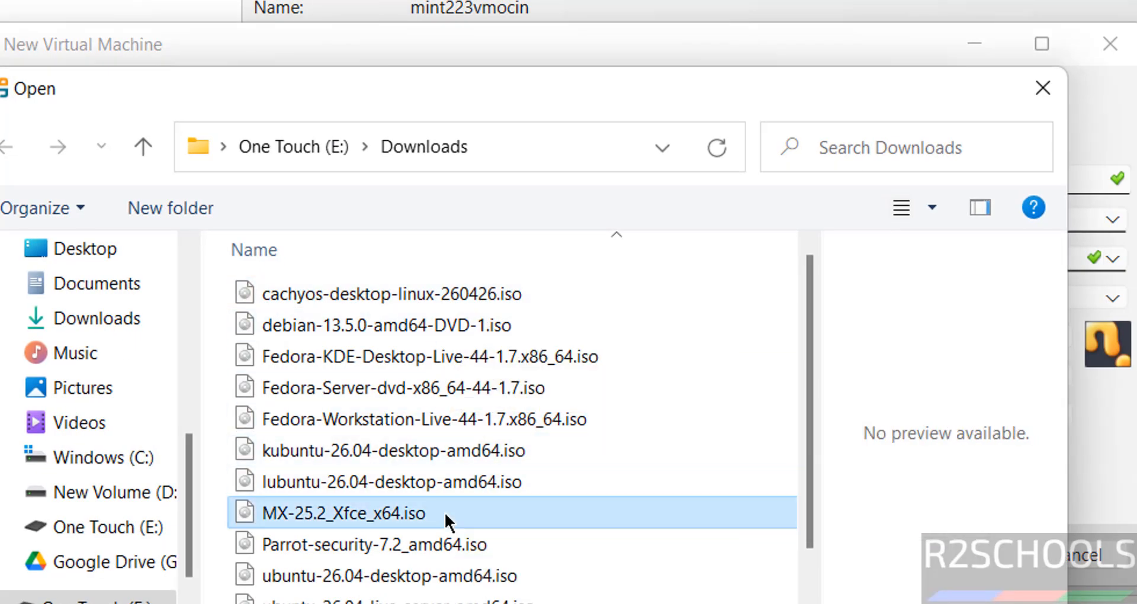
left_click(852, 603)
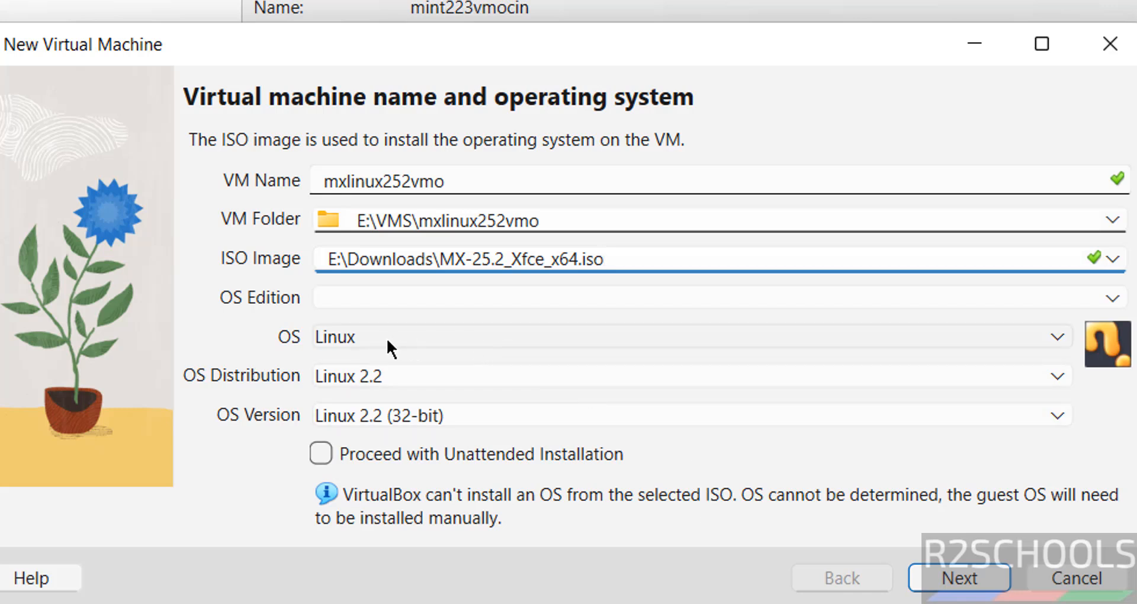
left_click(399, 372)
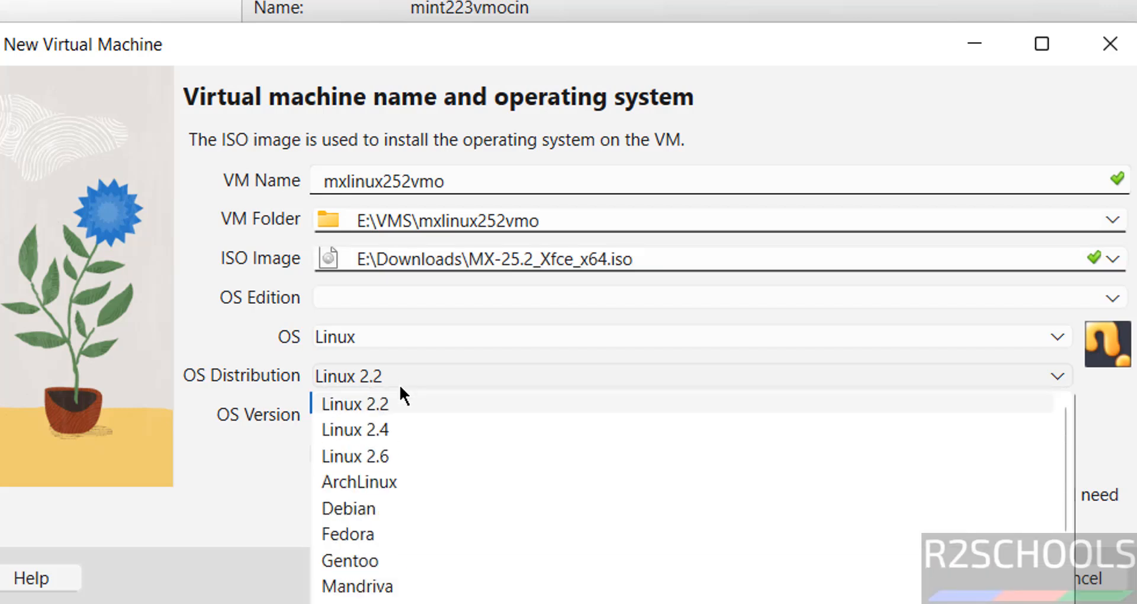
left_click(382, 507)
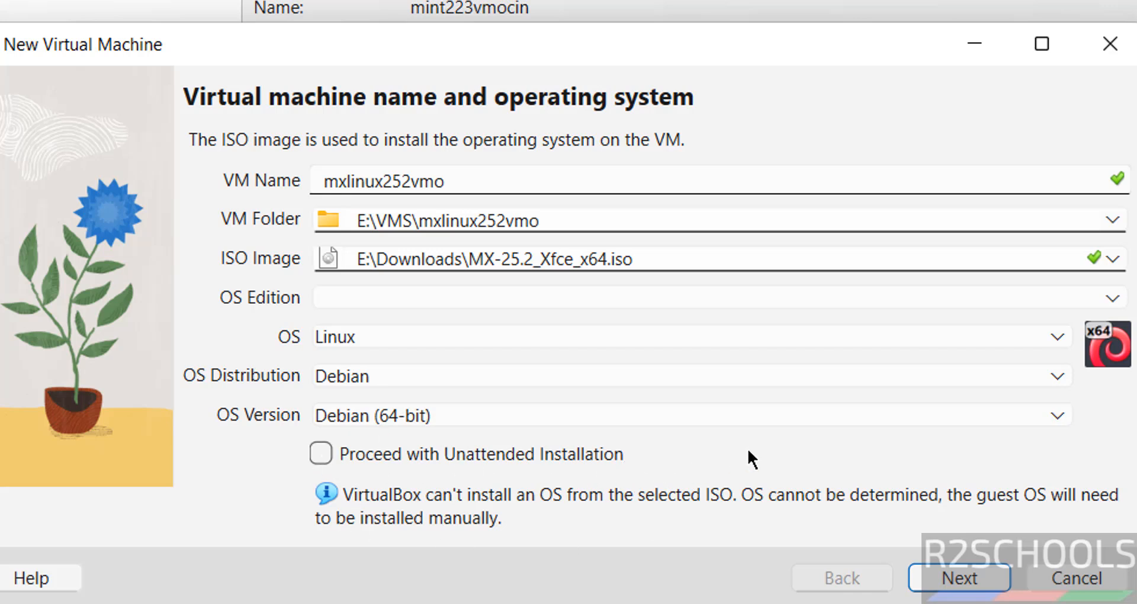
Give the VM 4096 MB memory, 2 CPUs and a 50 GB disk.
left_click(931, 577)
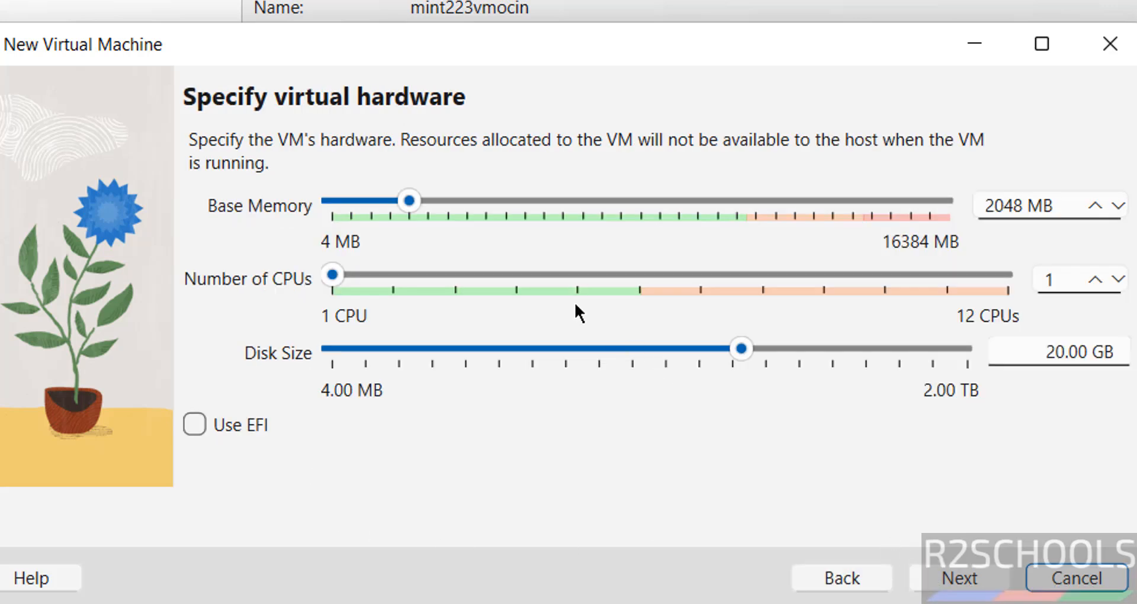
double_click(991, 203)
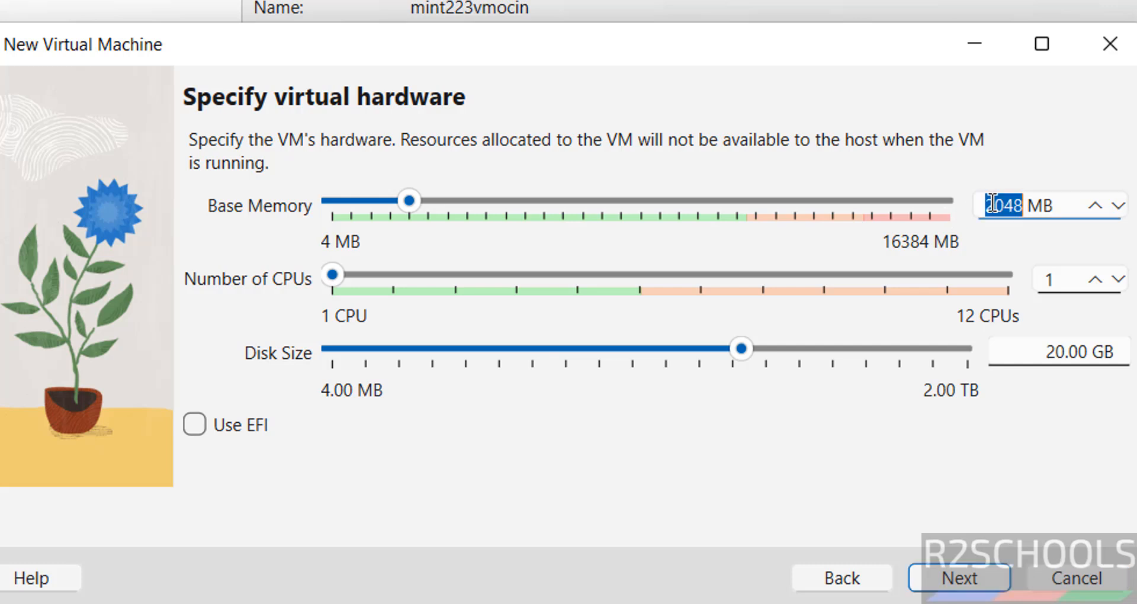
type("4")
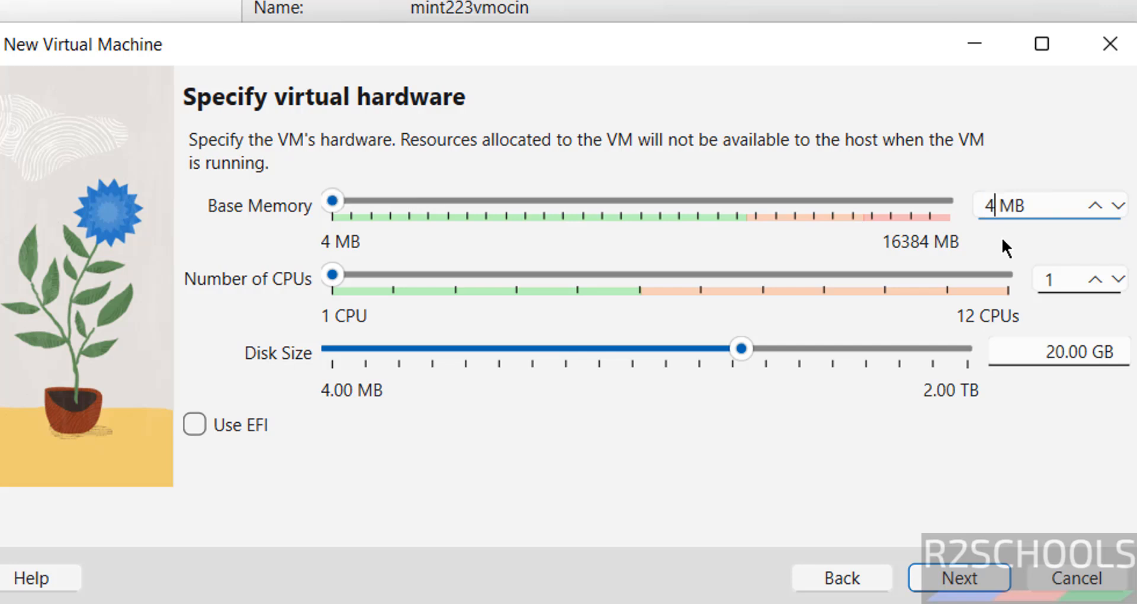
type("096")
key("Tab")
type("2")
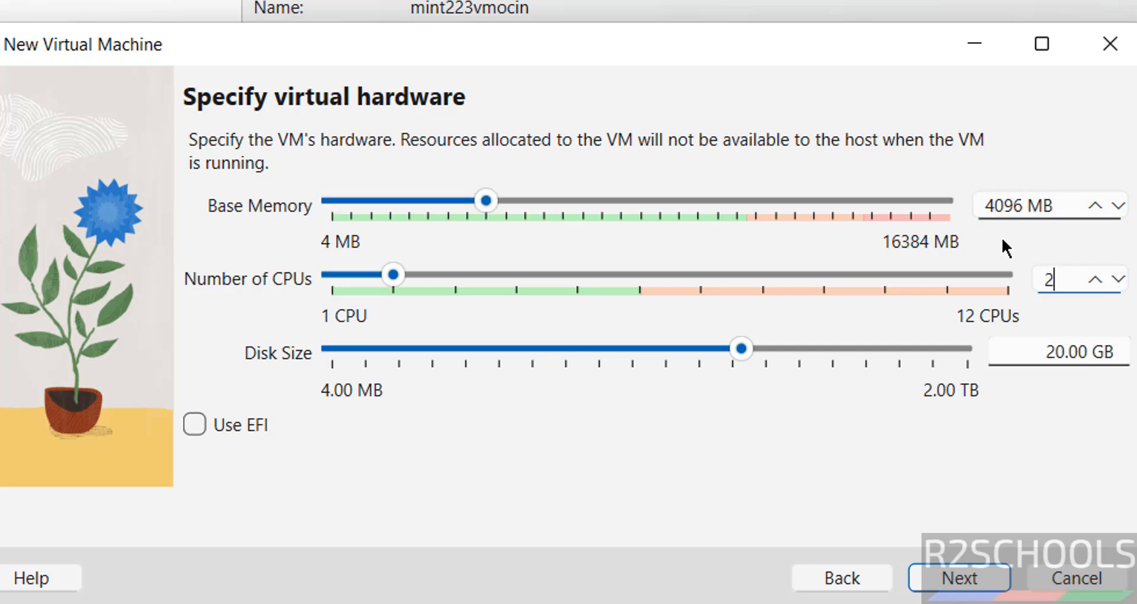
key("Tab")
left_click(1057, 351)
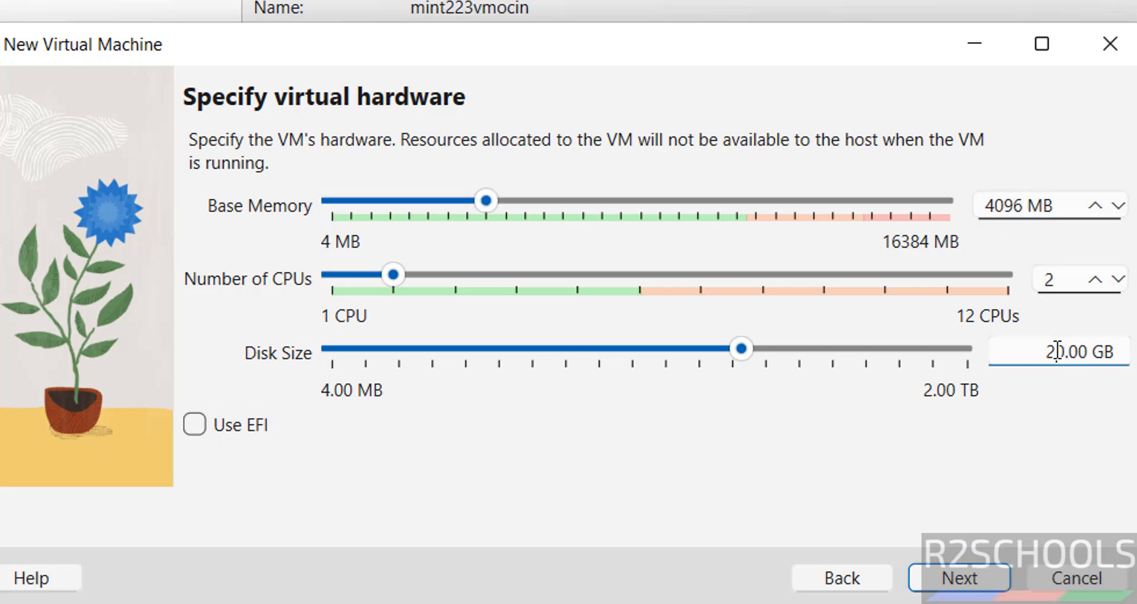
double_click(1057, 351)
type("50")
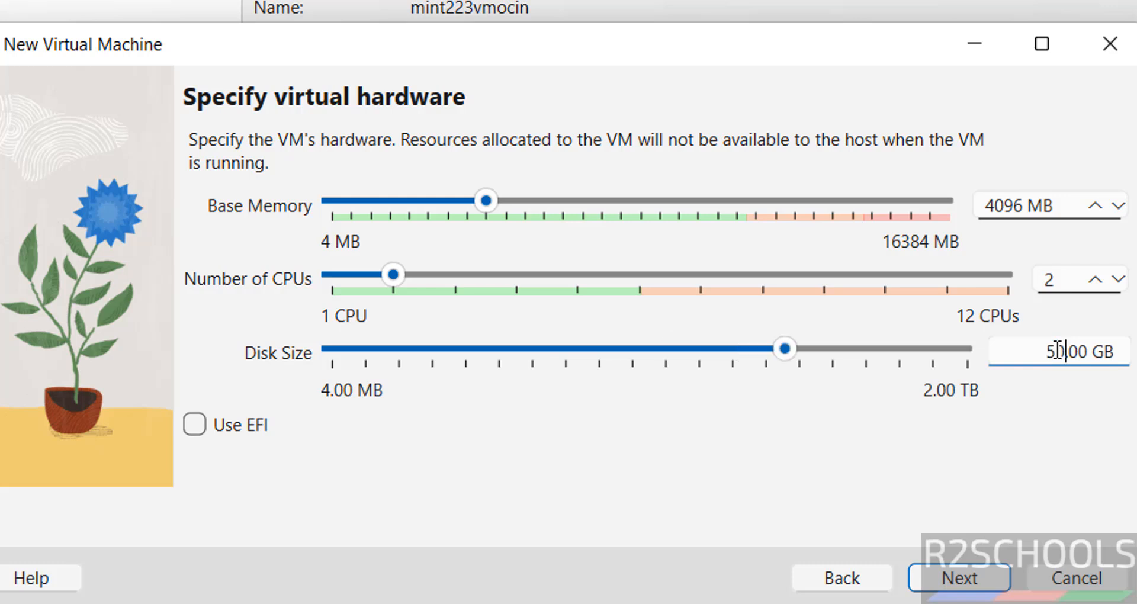
Review the summary and finish creating the mxlinux252vmo VM.
left_click(964, 579)
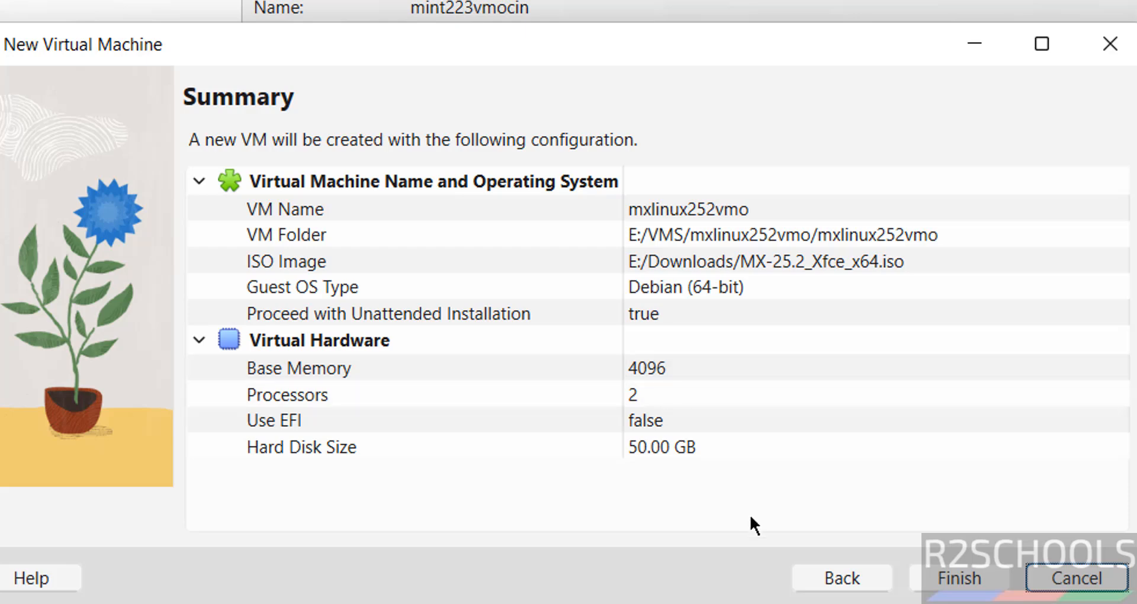
left_click(832, 574)
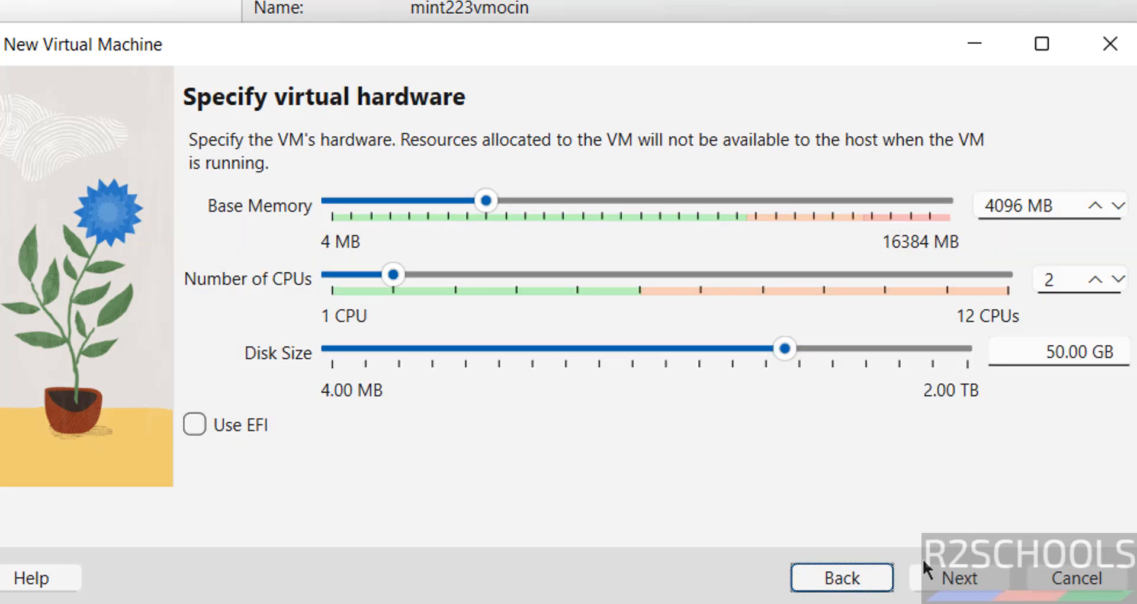
left_click(948, 569)
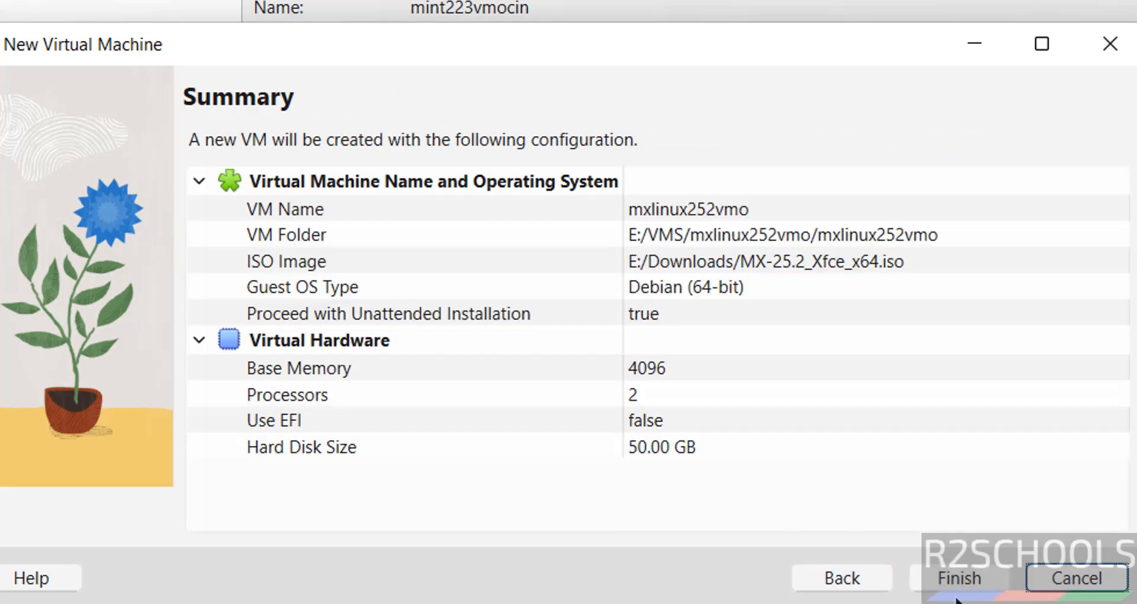
left_click(957, 579)
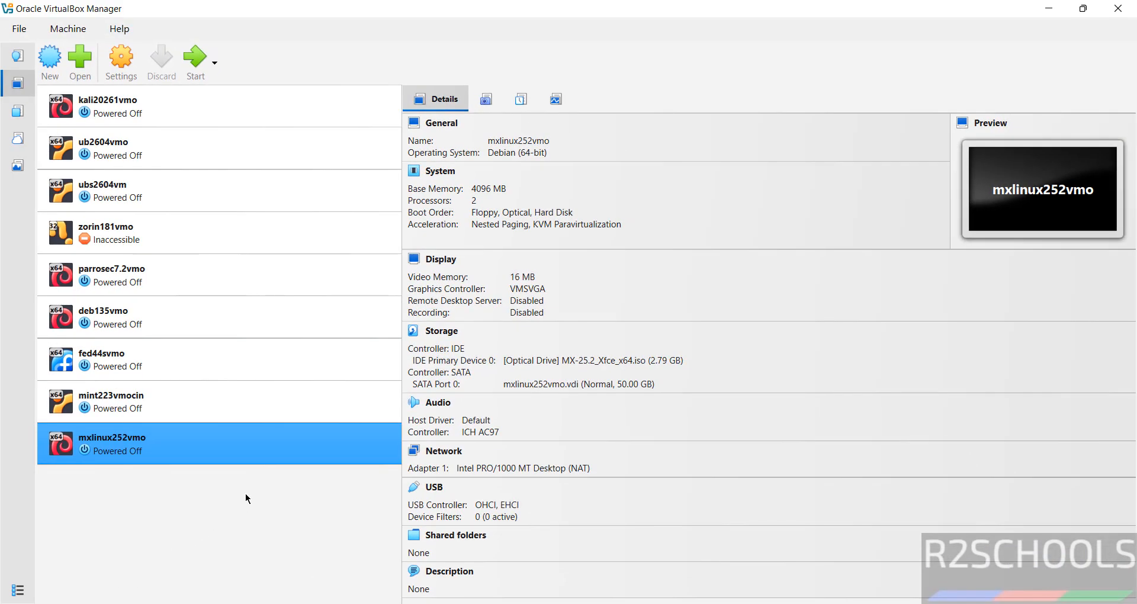
Start the mxlinux252vmo VM from the toolbar to reach the MX-25.2 boot menu.
right_click(213, 438)
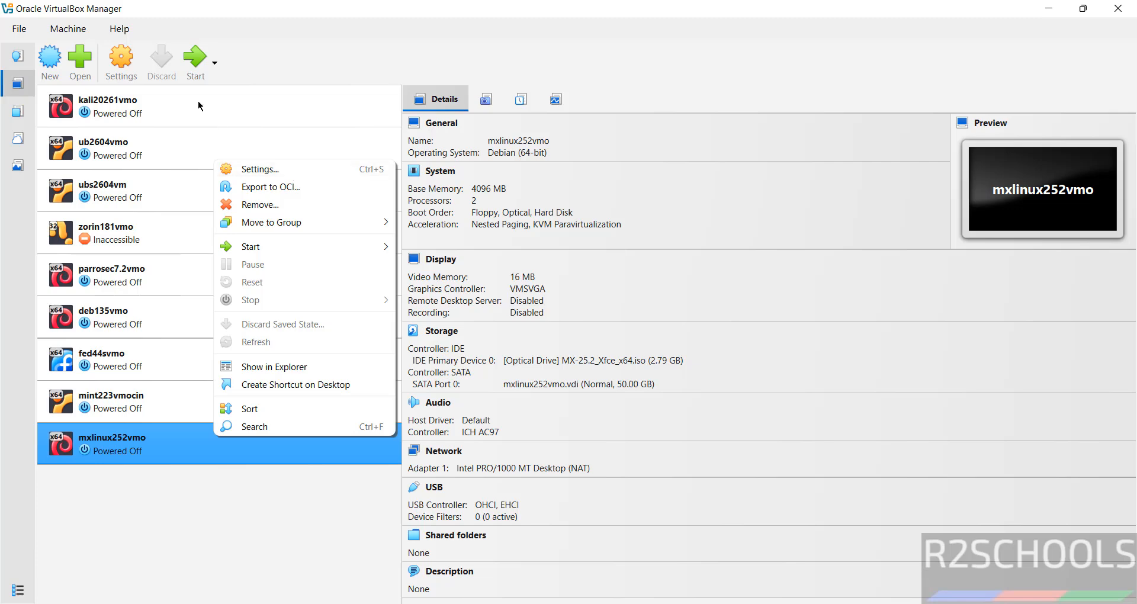
key("Escape")
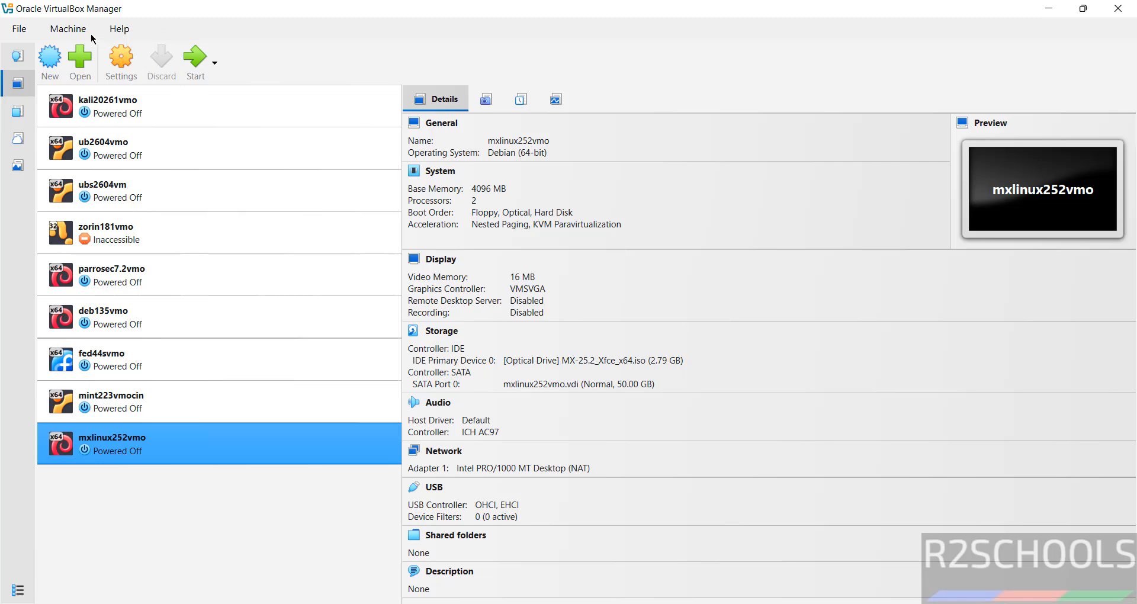
left_click(69, 29)
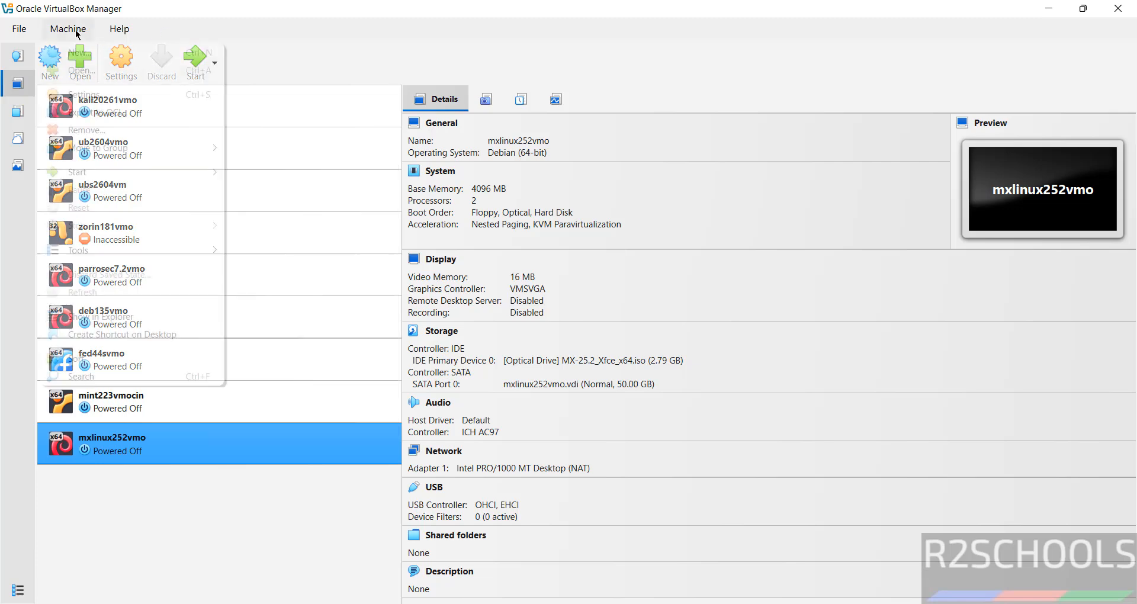
left_click(359, 52)
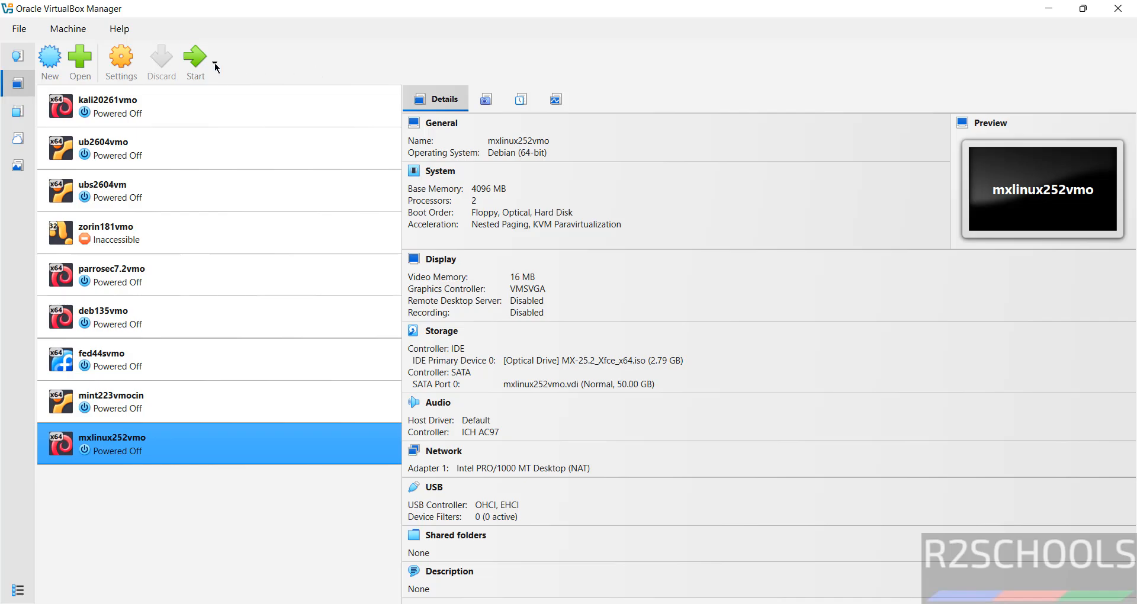
left_click(195, 59)
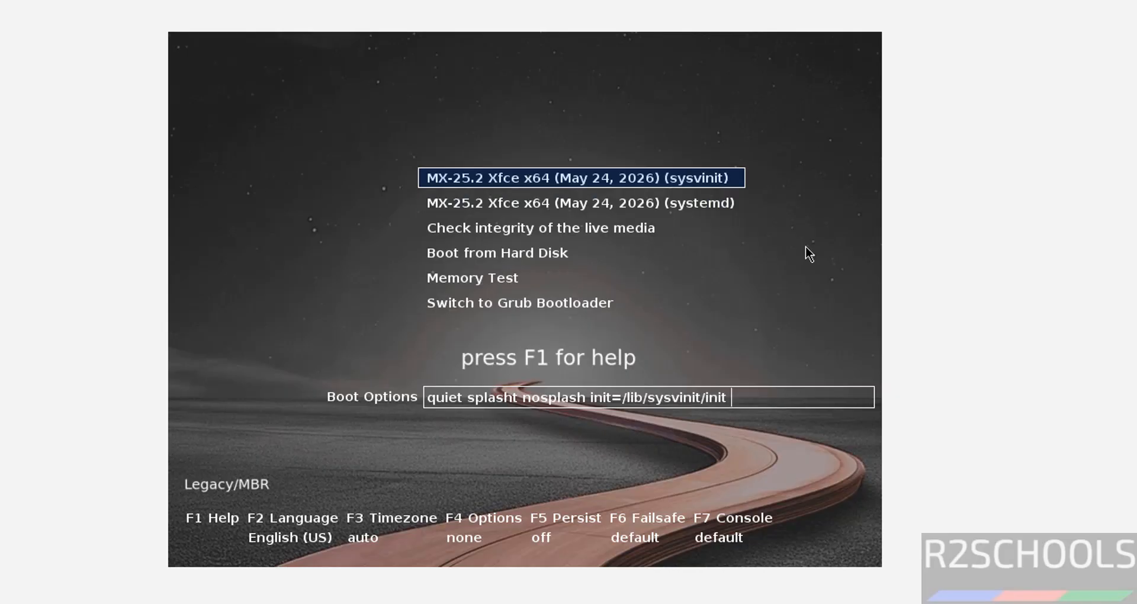
Boot the MX-25.2 live system using the sysinit boot menu entry.
key("Down")
key("Up")
key("Return")
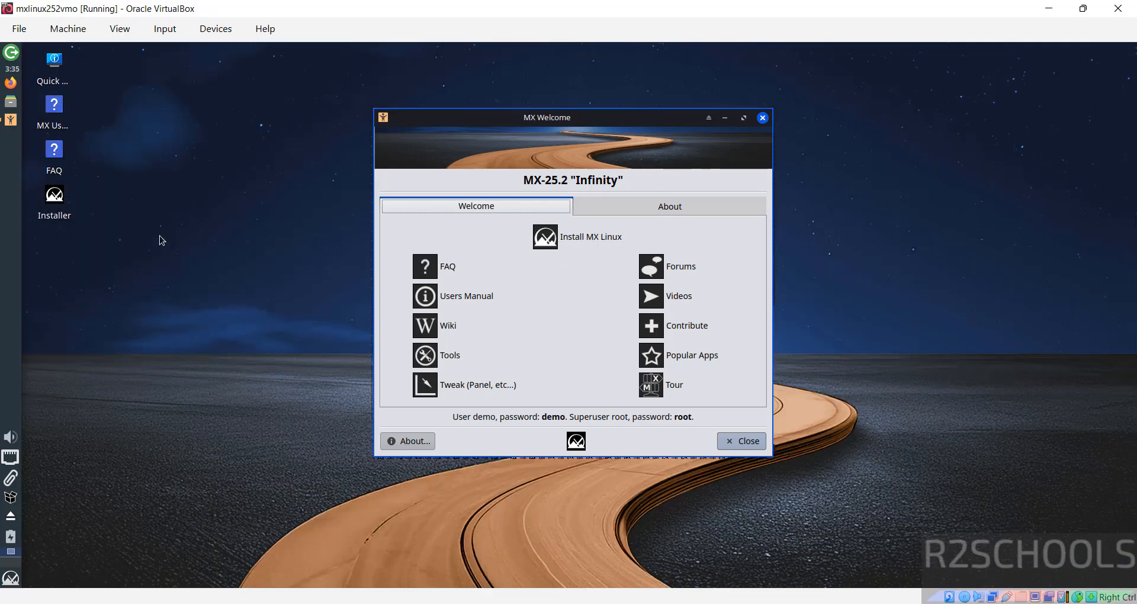
Launch the installer, accept the Terms of Use, and choose regular install on the entire disk.
double_click(55, 195)
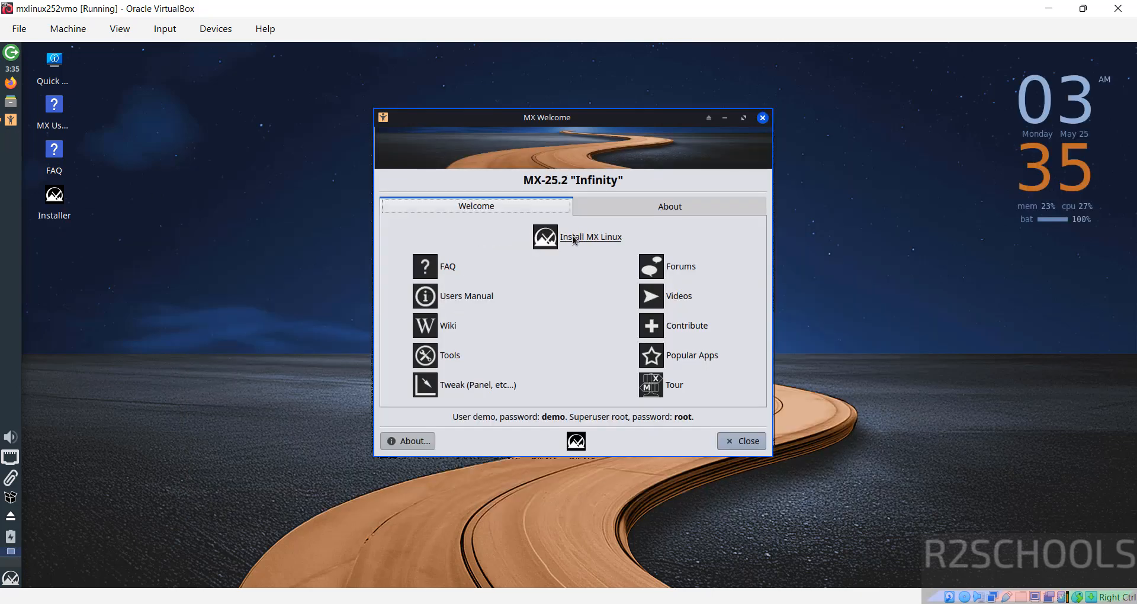
left_click(572, 235)
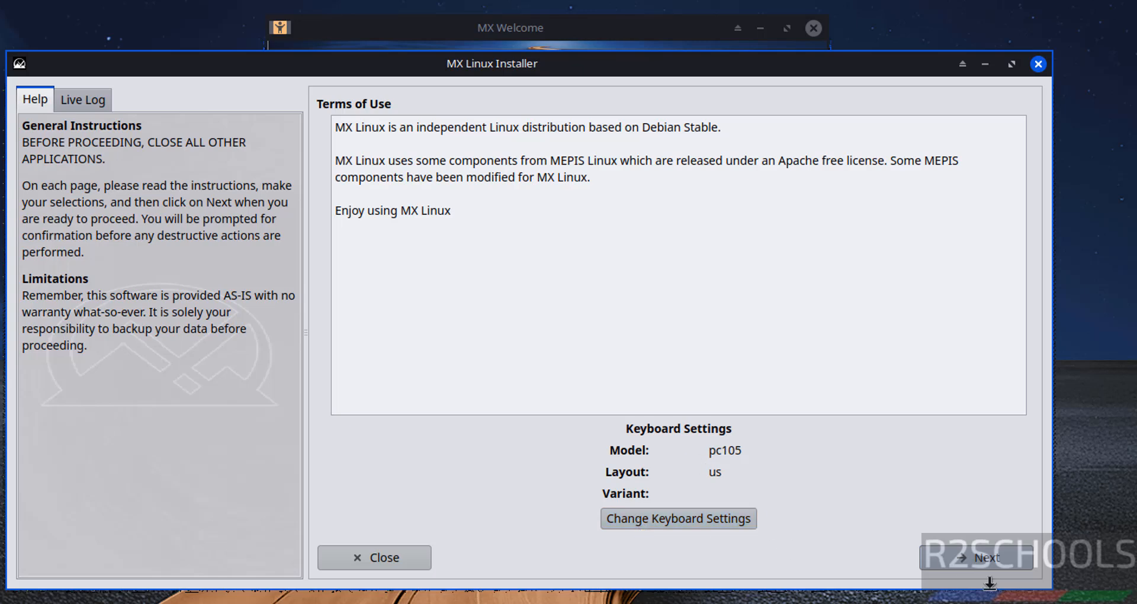
left_click(998, 560)
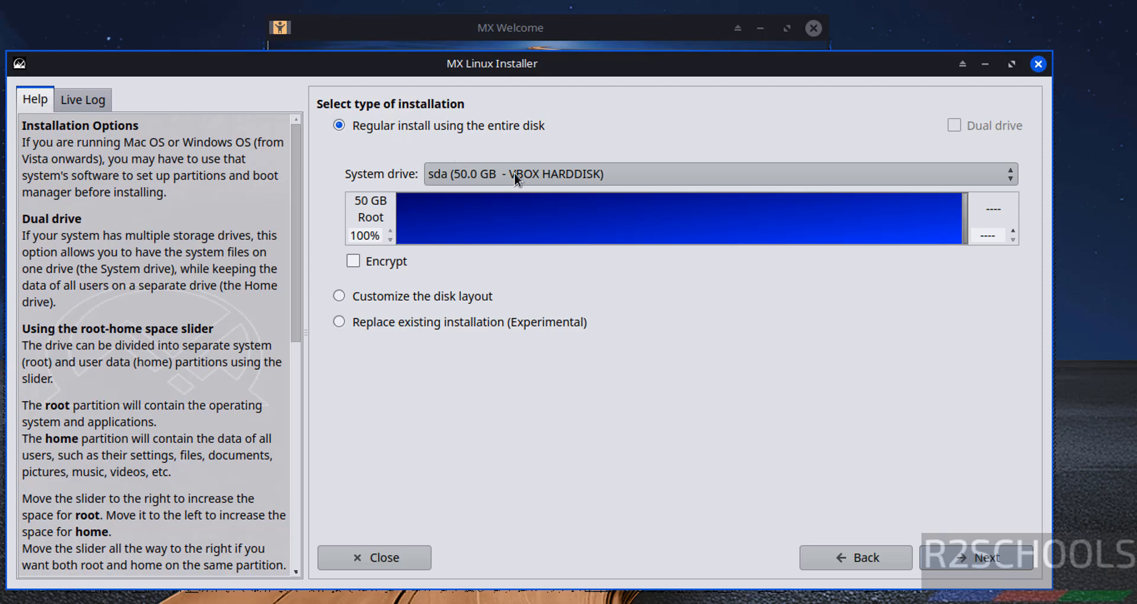
left_click(934, 557)
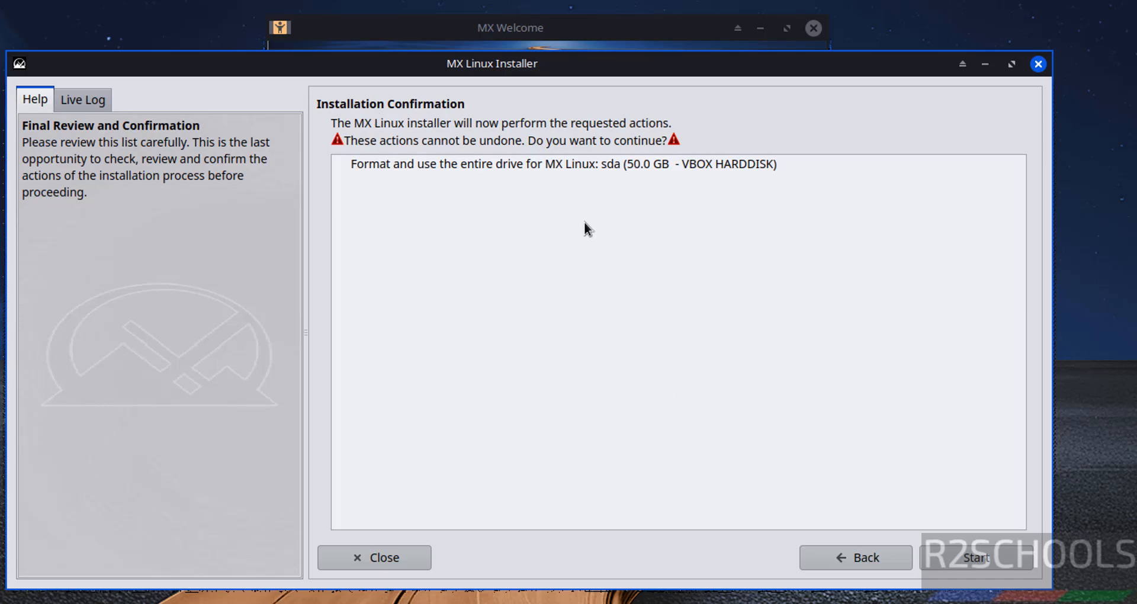
Confirm formatting the entire sda drive, start the install, and keep the 2048 MB swap file.
left_click(564, 161)
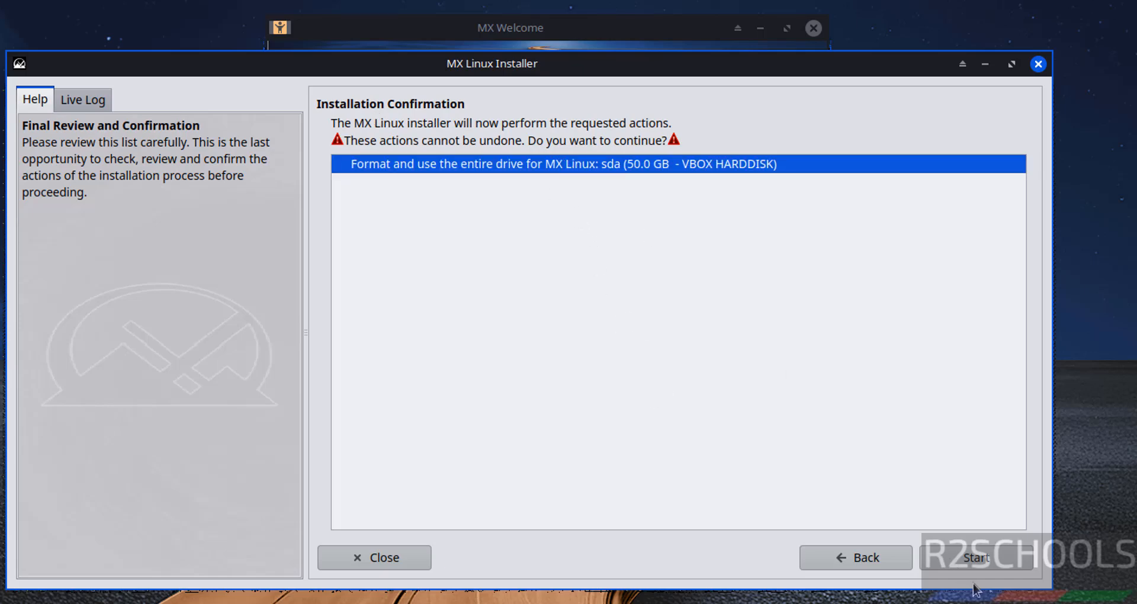
left_click(982, 565)
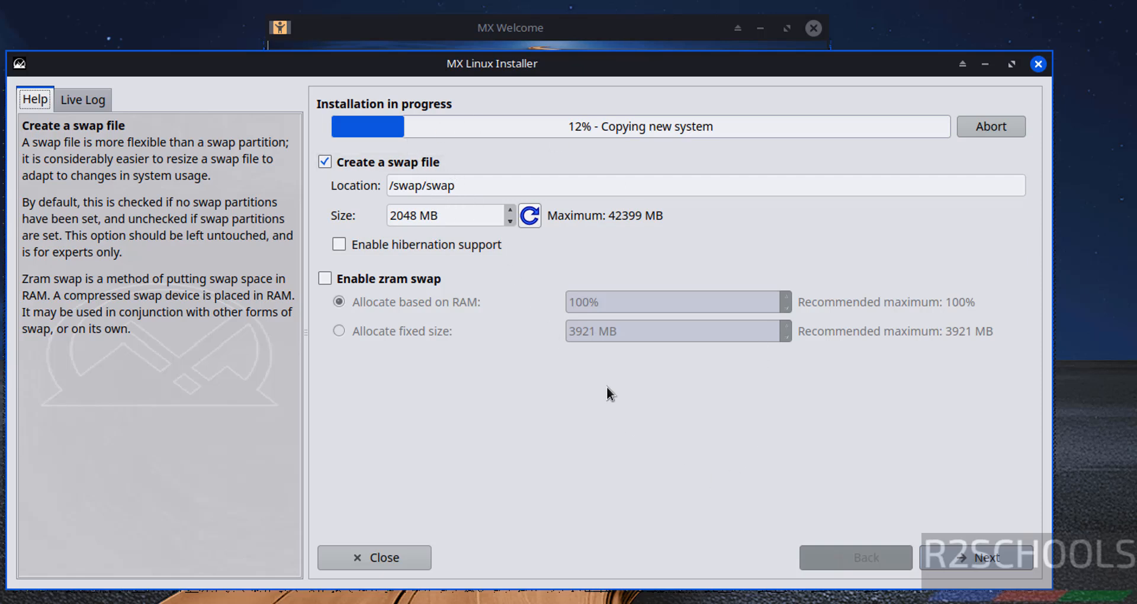
left_click(974, 559)
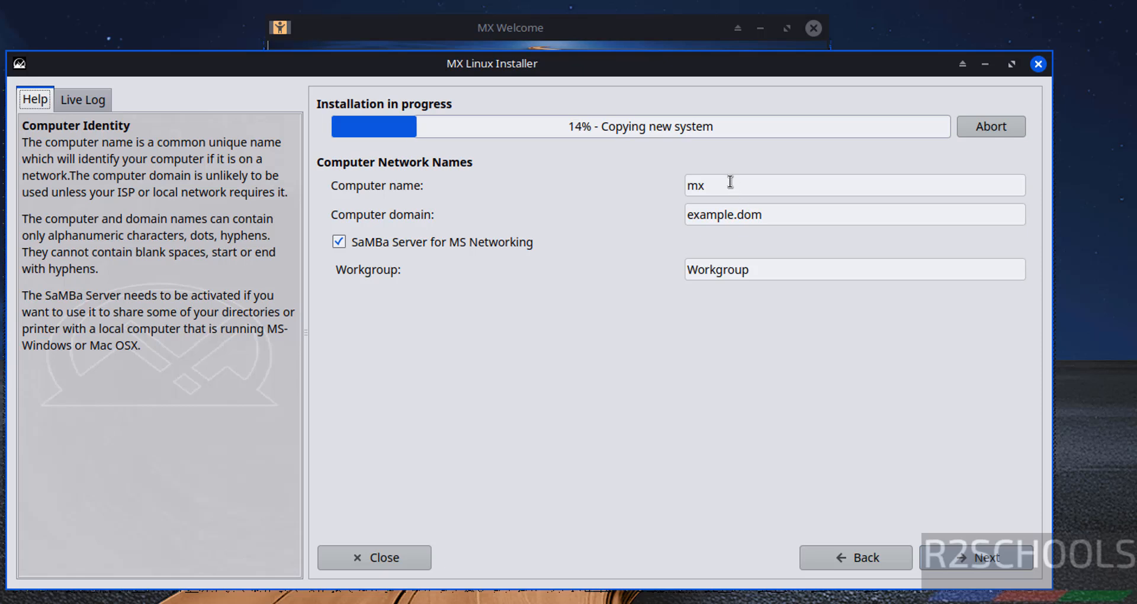
Rename the computer to mx252vm and keep the America/New York timezone.
left_click(730, 182)
type("252vm")
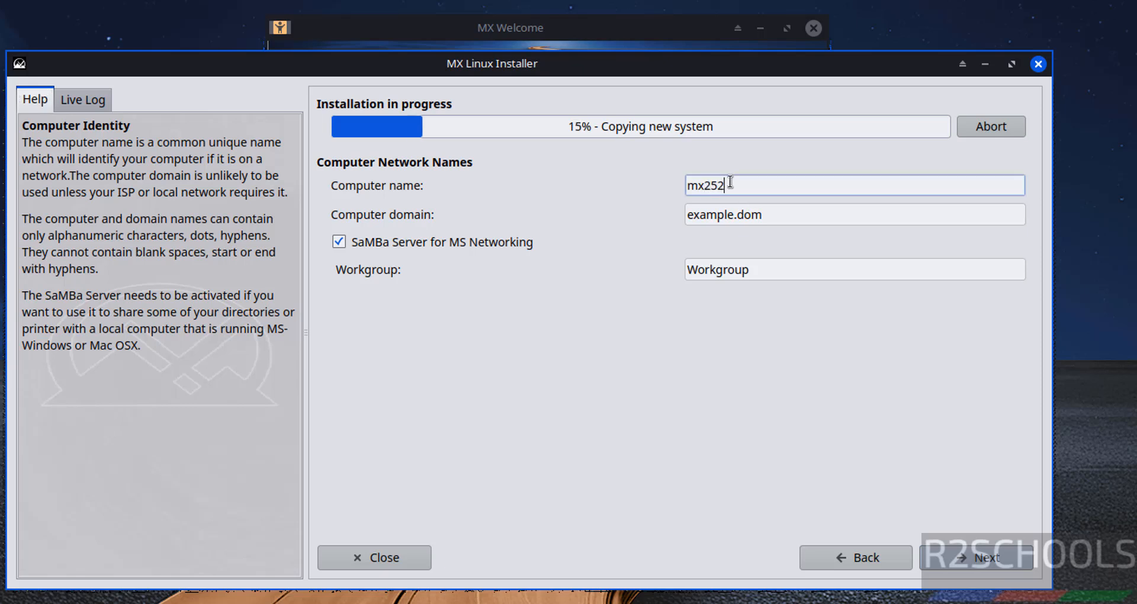
left_click(960, 558)
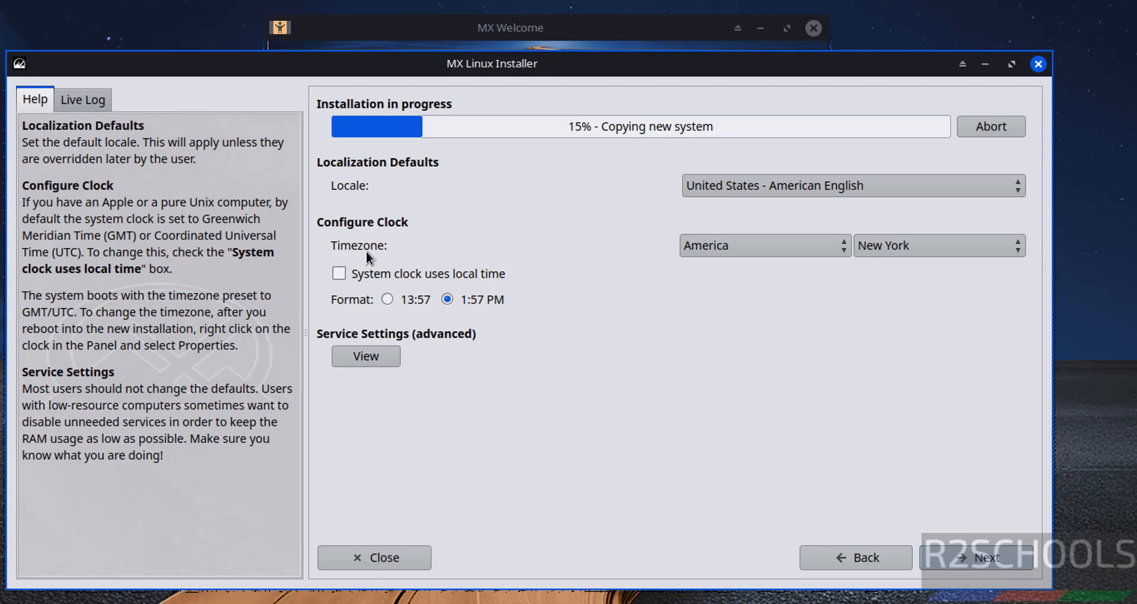
left_click(752, 250)
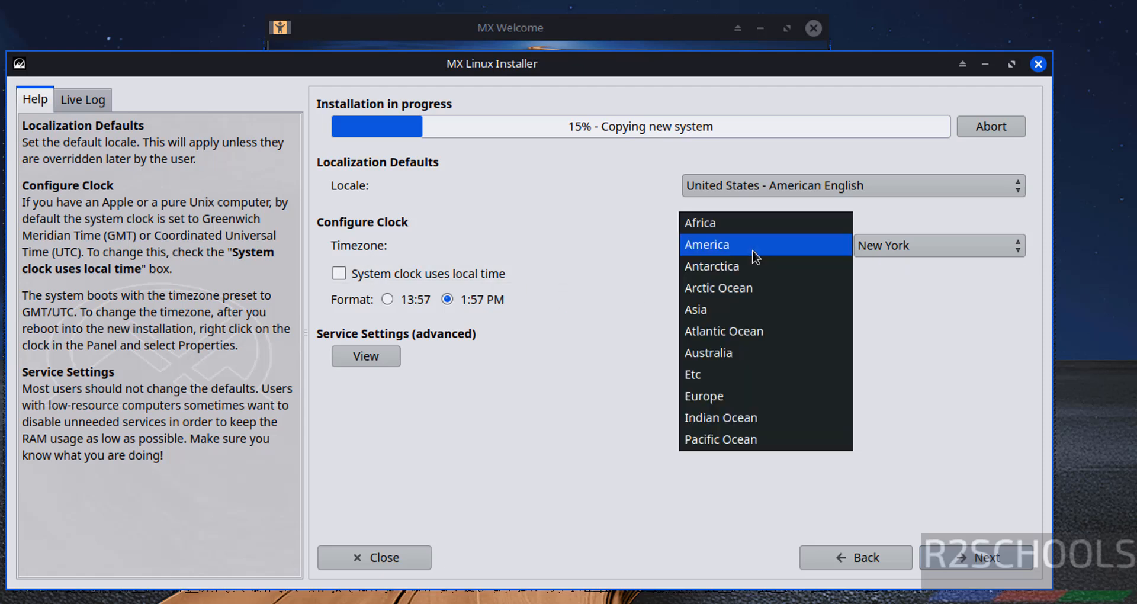
left_click(911, 299)
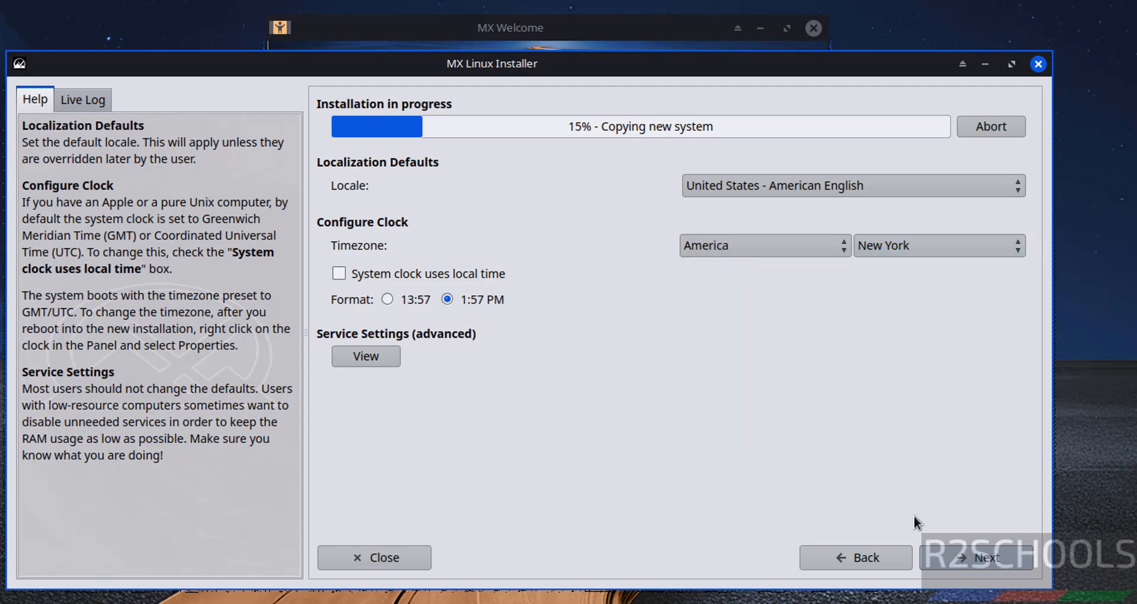
left_click(942, 554)
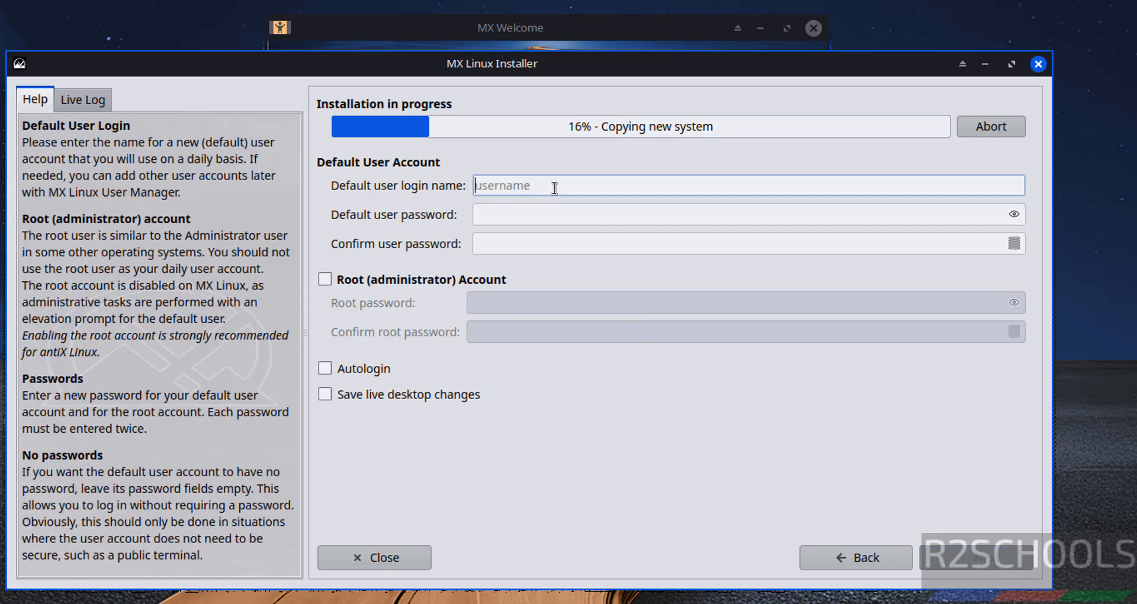
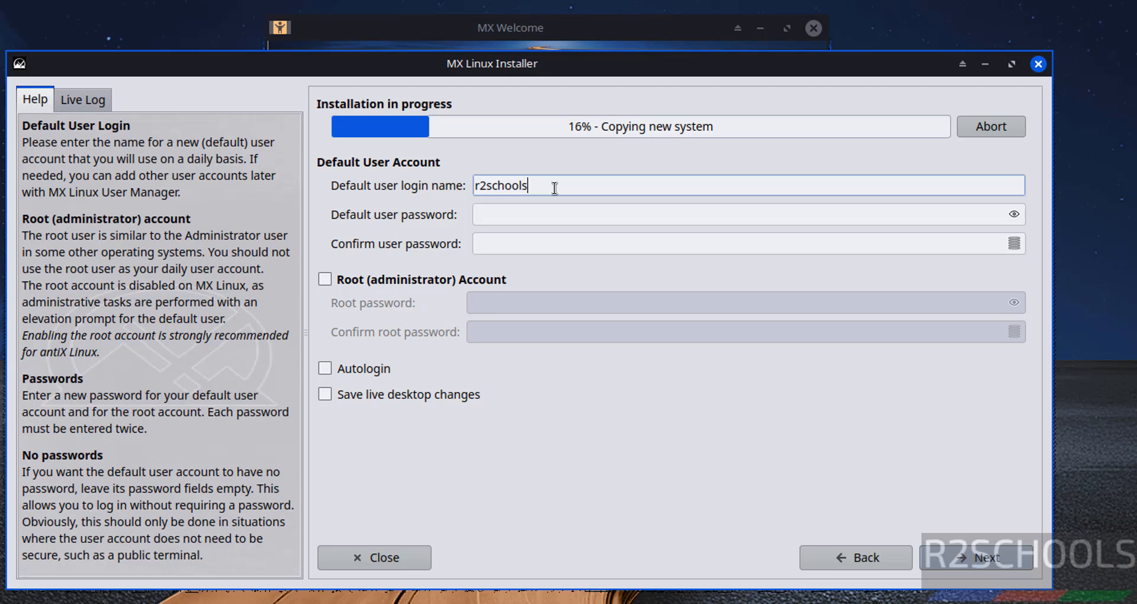
Enter the default username and type the user password twice.
key("Tab")
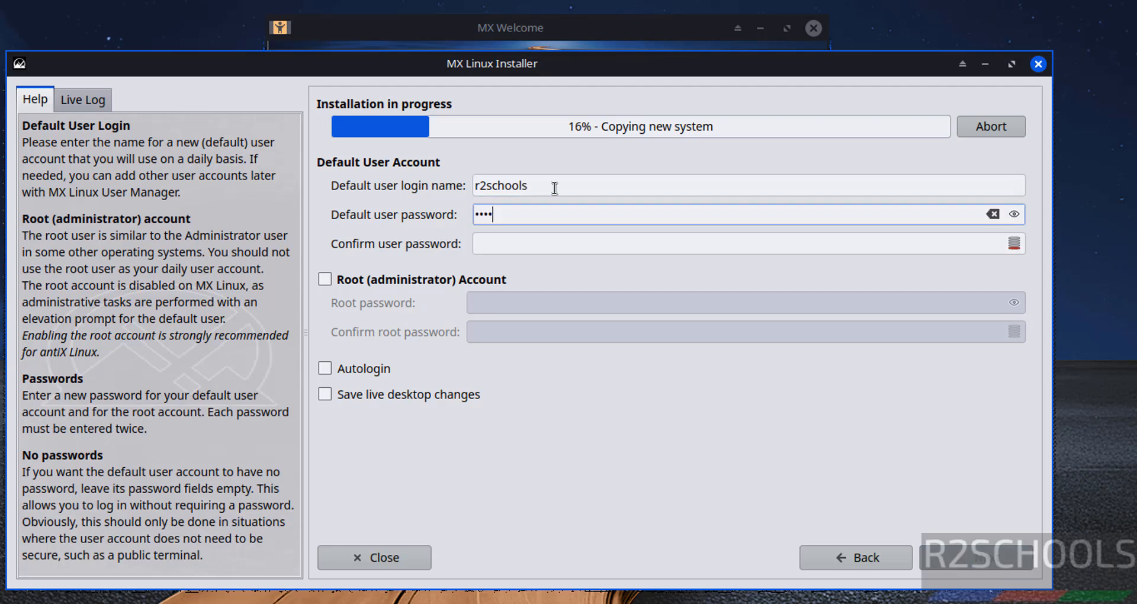
key("Tab")
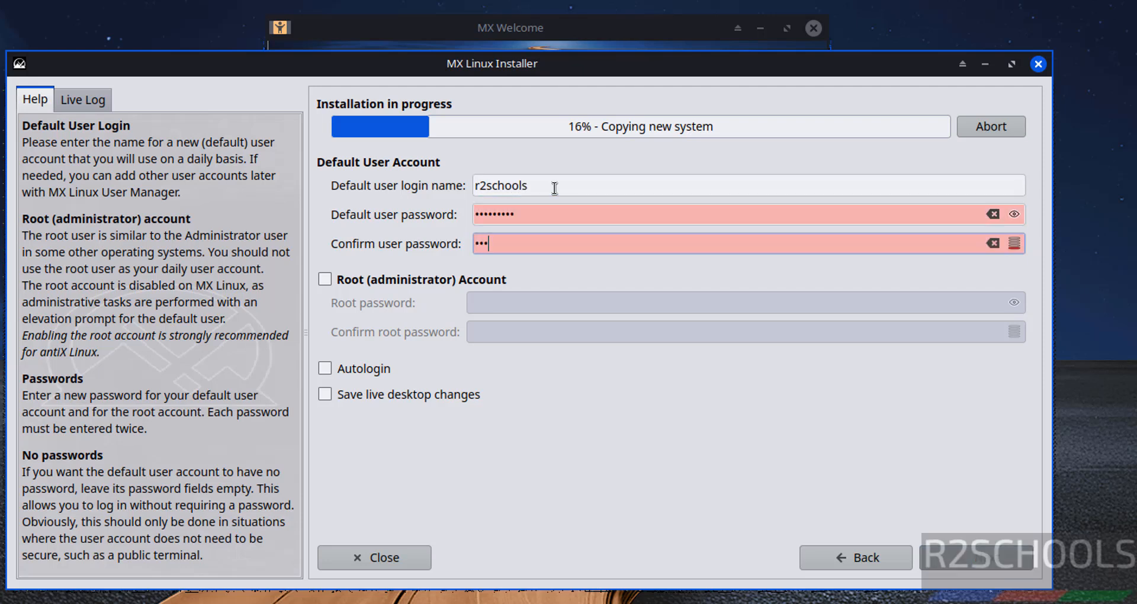
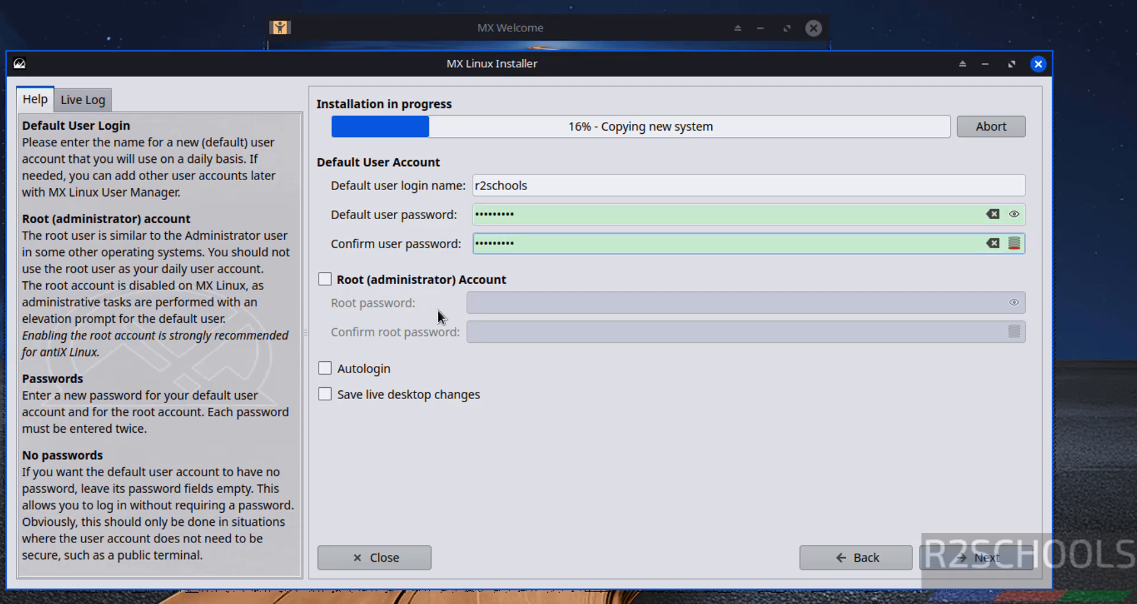
Enable the root account, set and confirm its password, and accept the account settings.
left_click(382, 280)
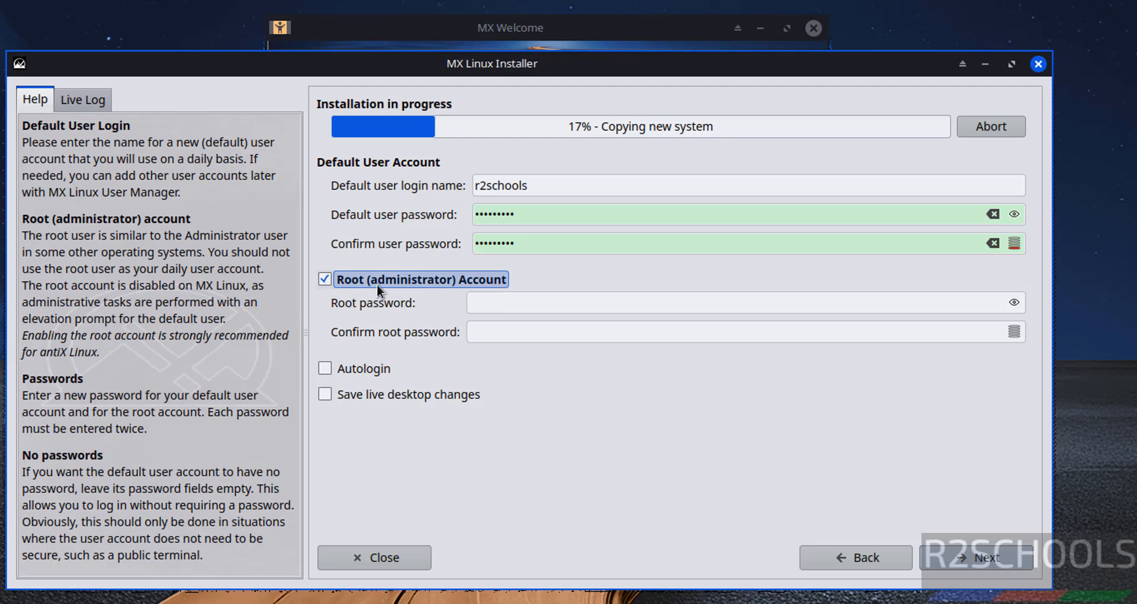
left_click(519, 312)
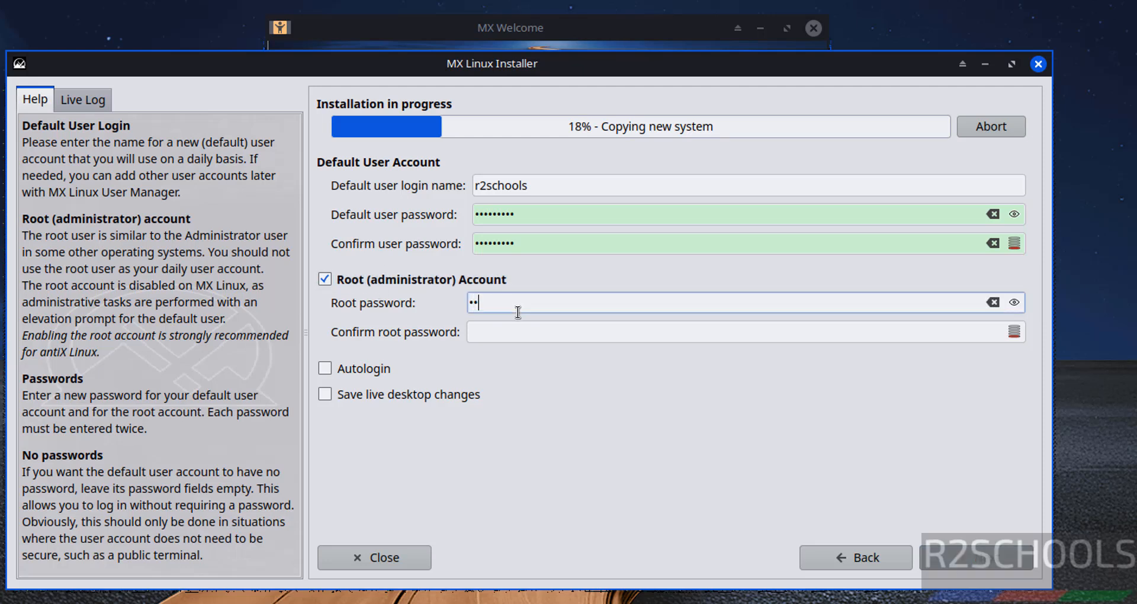
key("Tab")
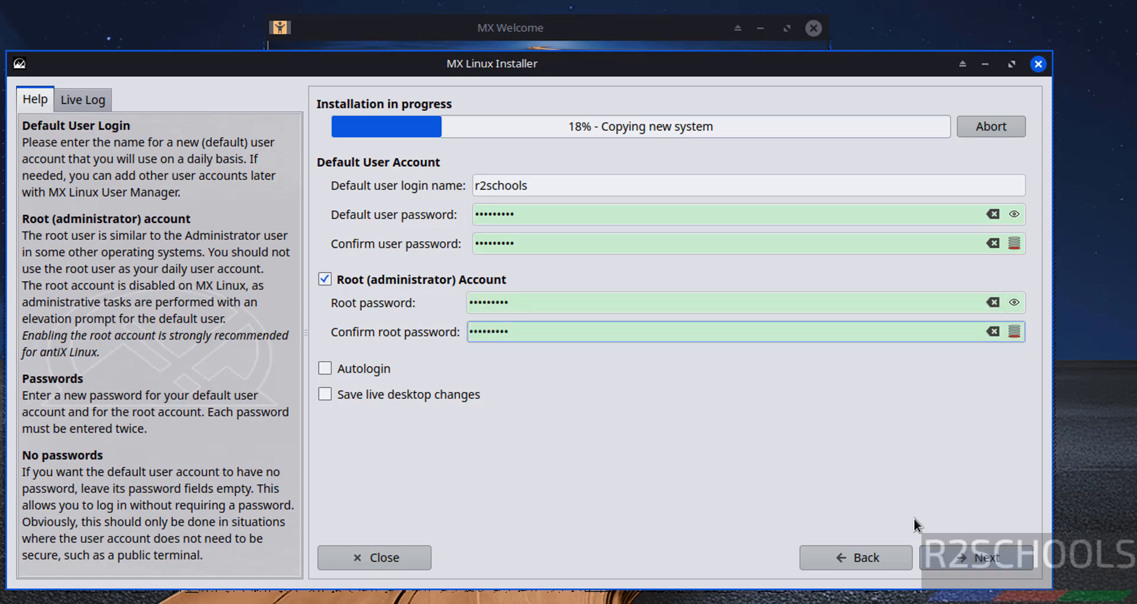
left_click(942, 552)
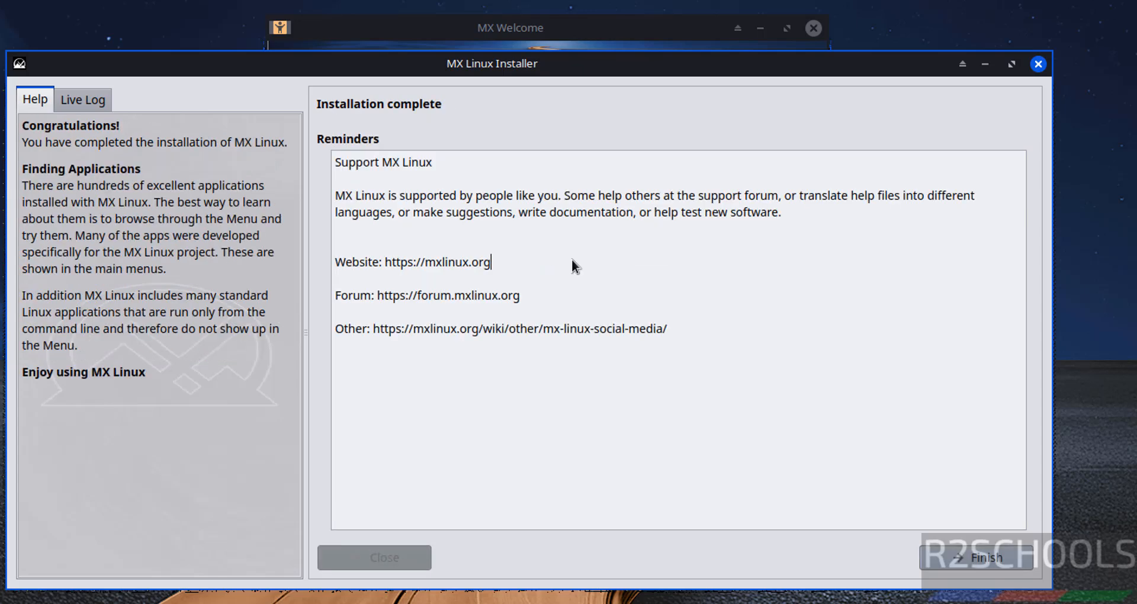
Finish the installer, close MX Welcome, and force-unmount the installation ISO from the optical drive.
left_click(943, 555)
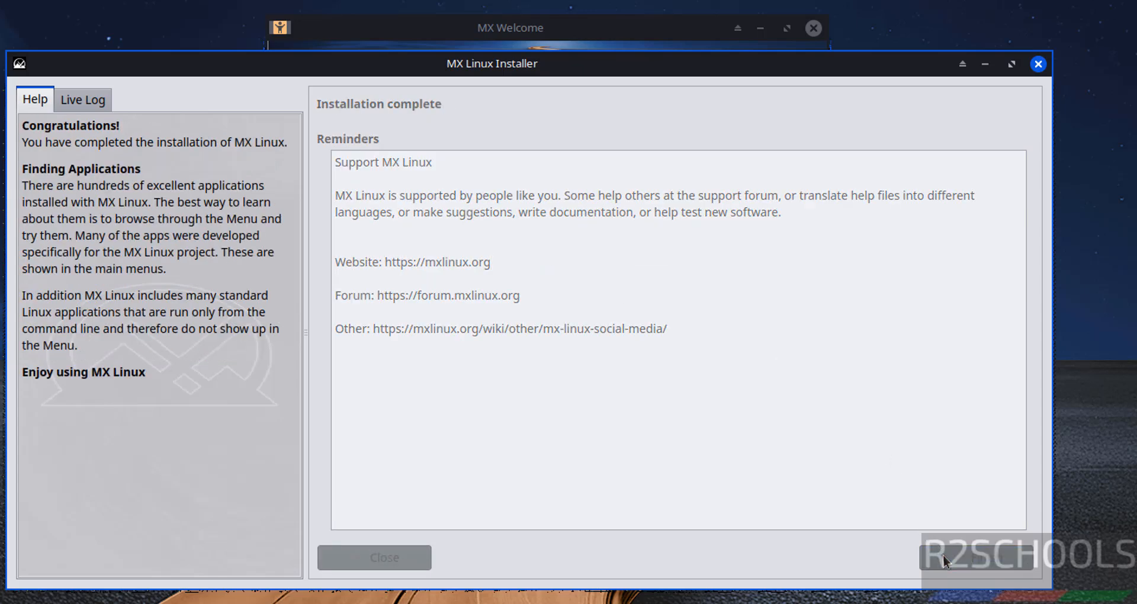
left_click(788, 479)
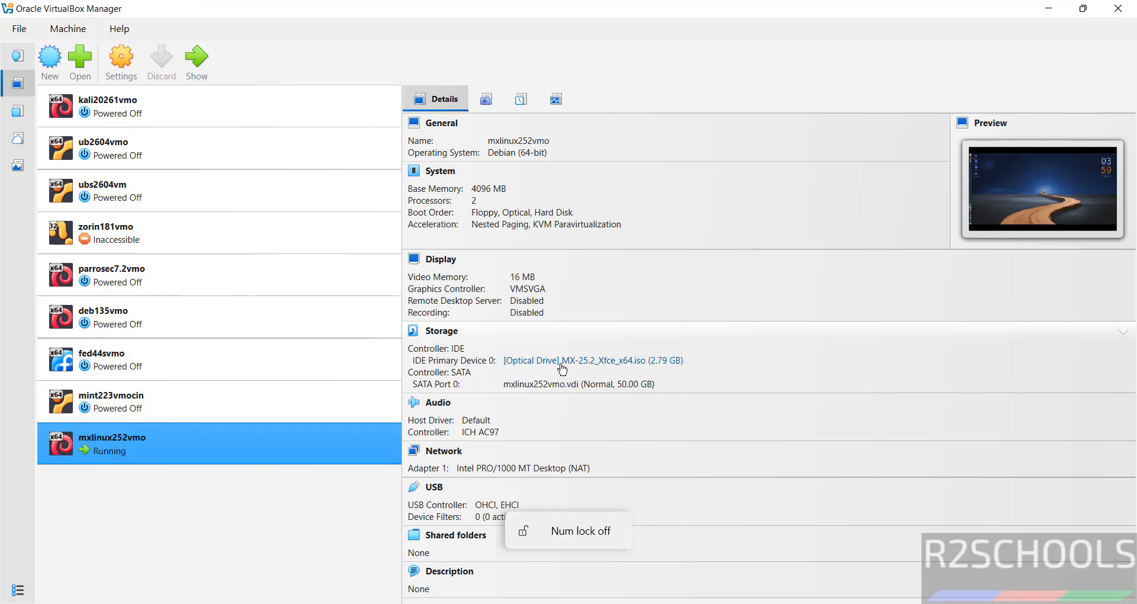
left_click(560, 362)
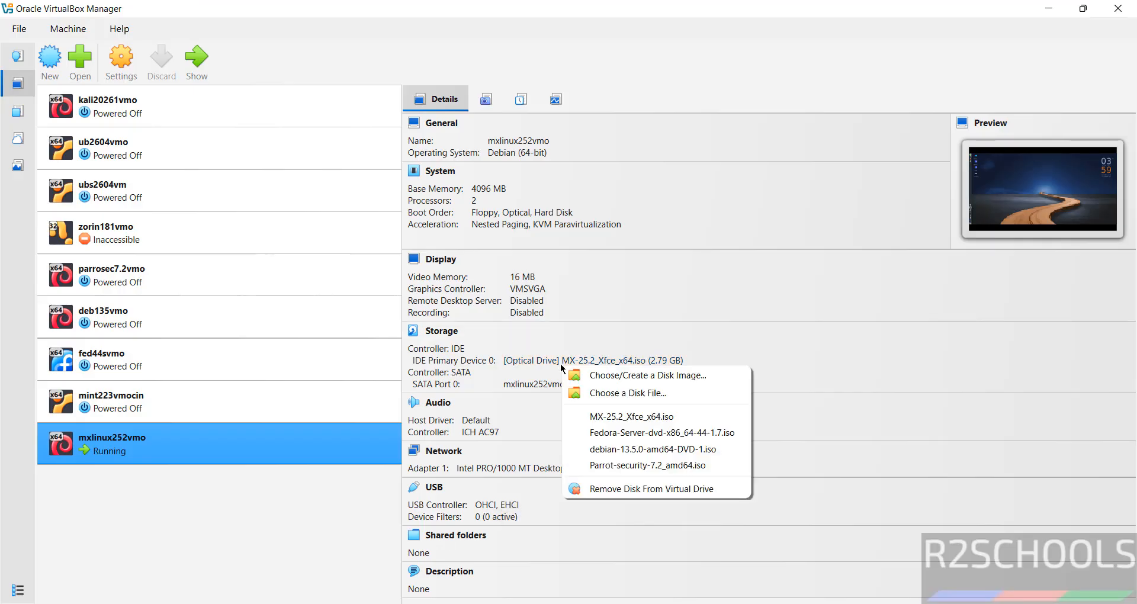
left_click(617, 487)
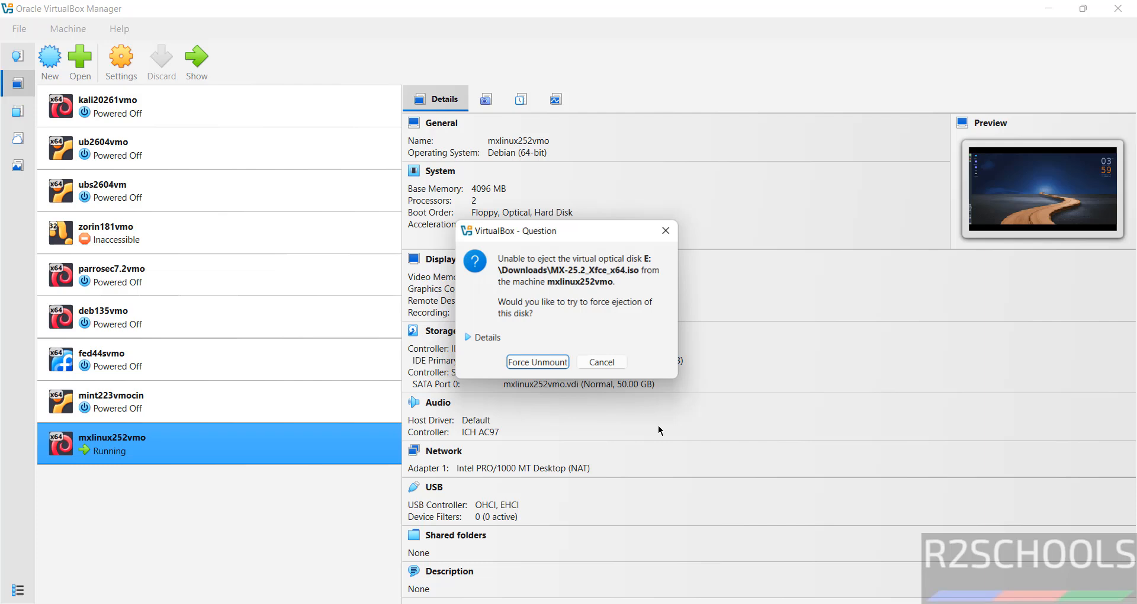
left_click(537, 365)
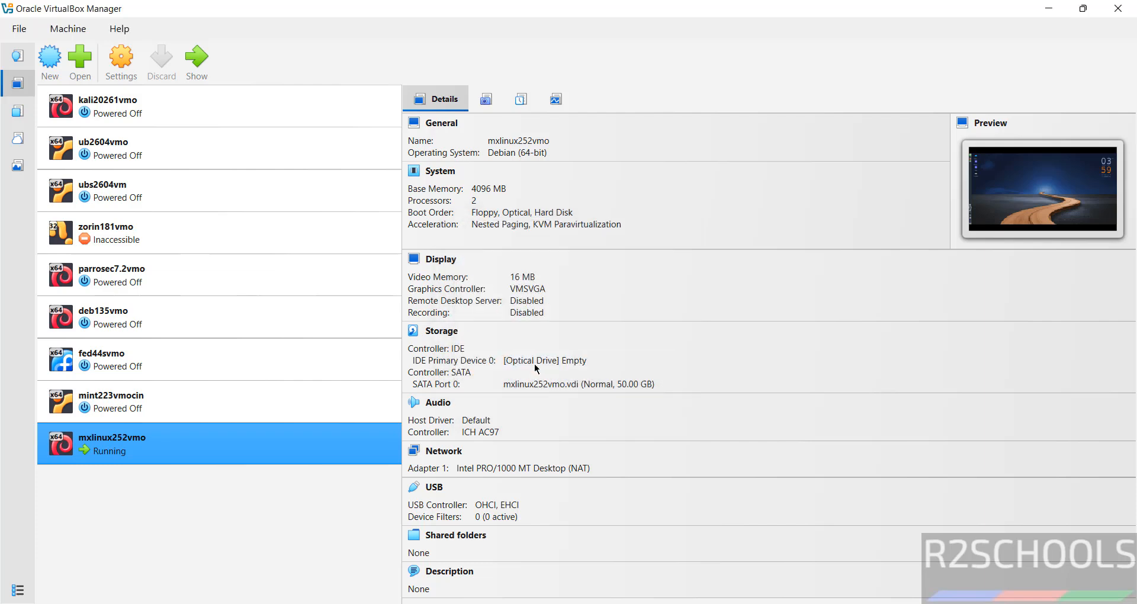
Reset the mxlinux252vmo virtual machine so it boots to the login screen.
right_click(318, 439)
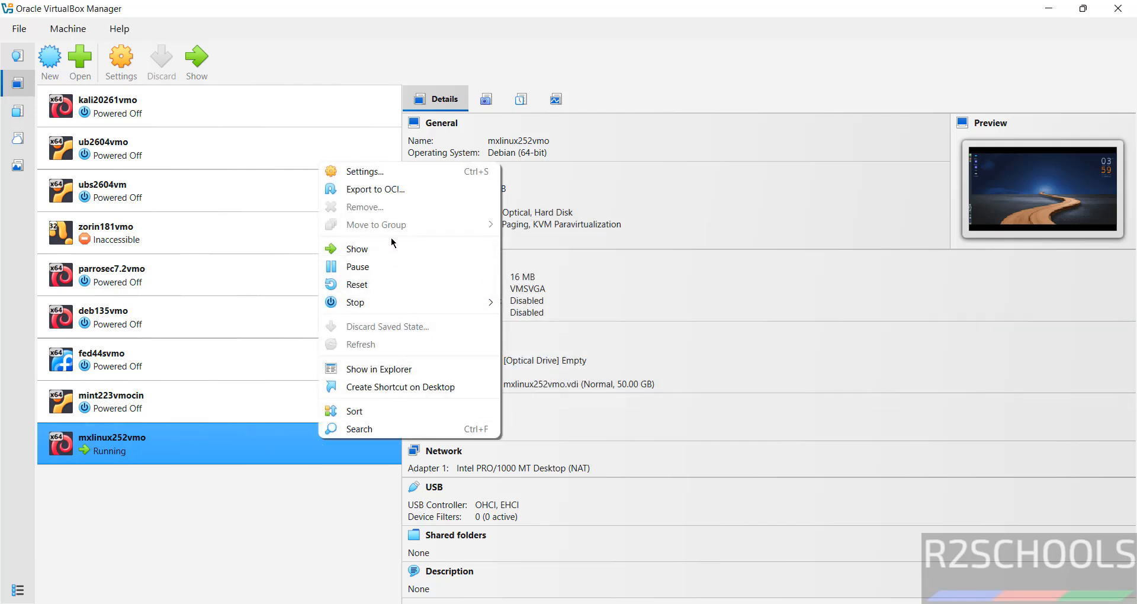
left_click(377, 283)
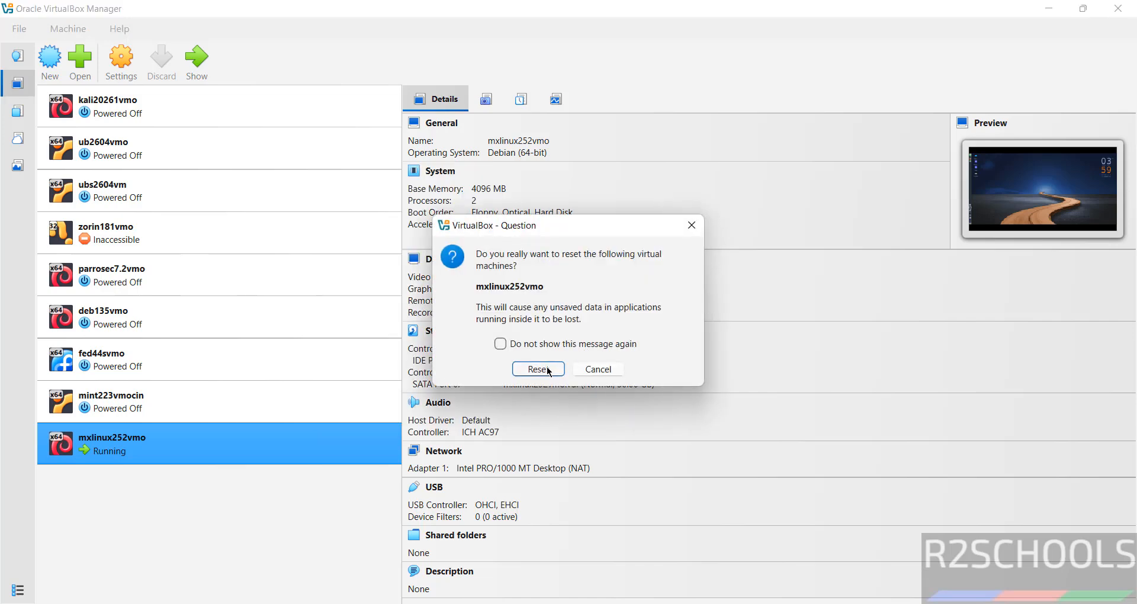
left_click(547, 371)
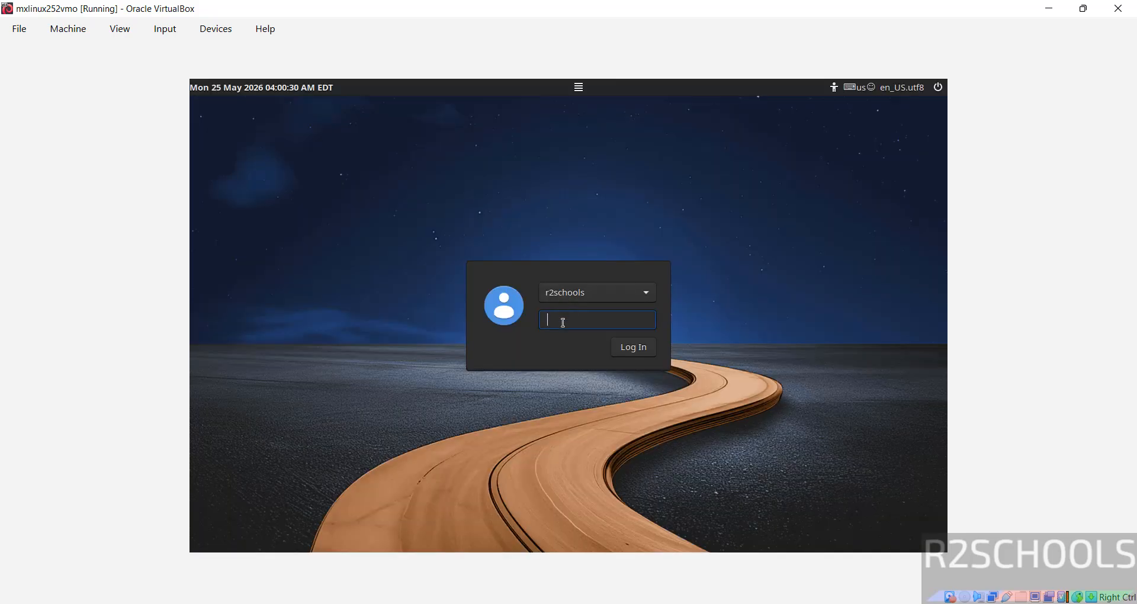
Log in with the user password and launch Terminal Emulator by searching 'terminal' in the Whisker menu.
type("••••••")
key("Return")
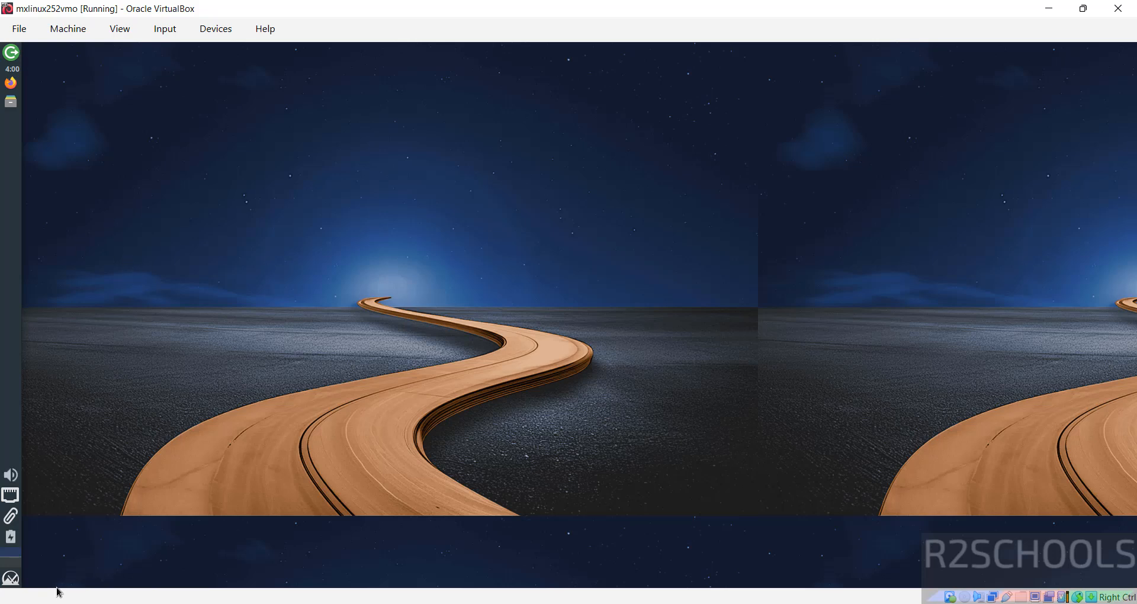
left_click(16, 573)
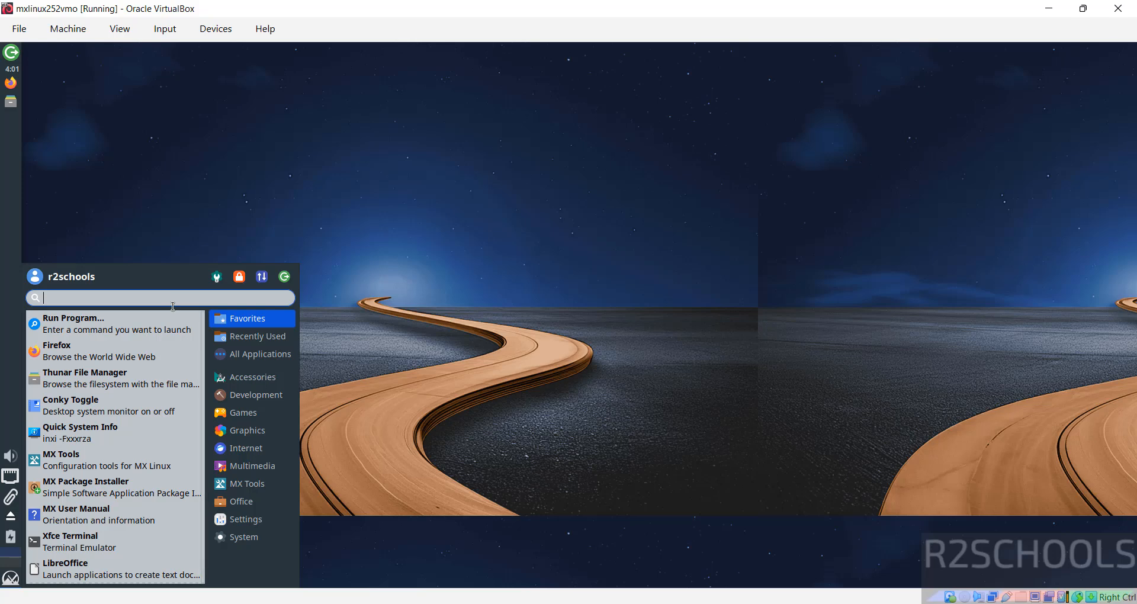
type("terminal")
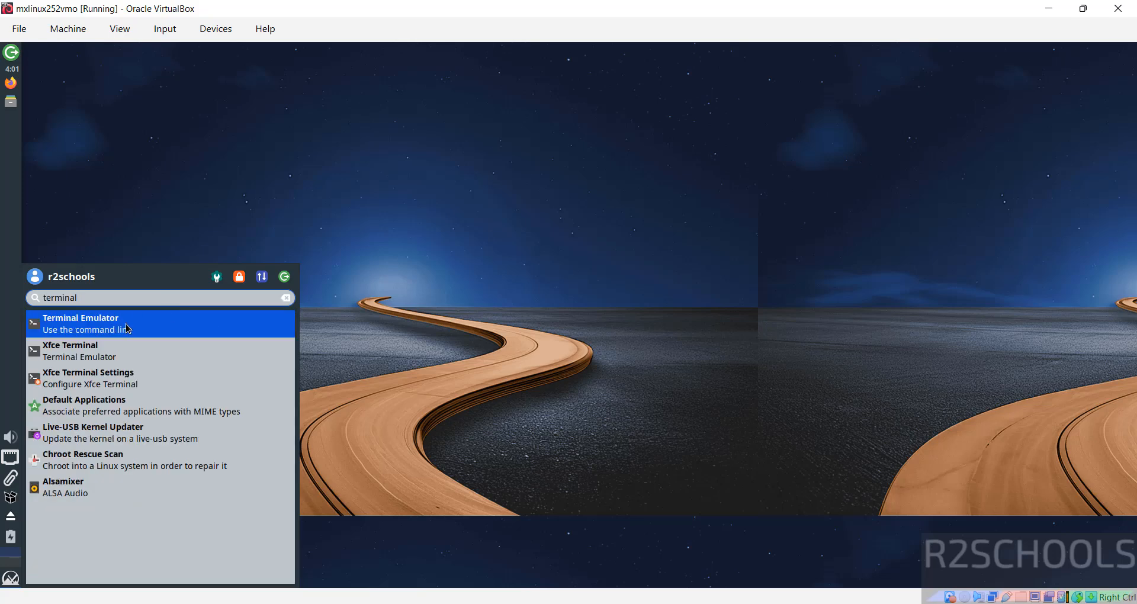
left_click(127, 324)
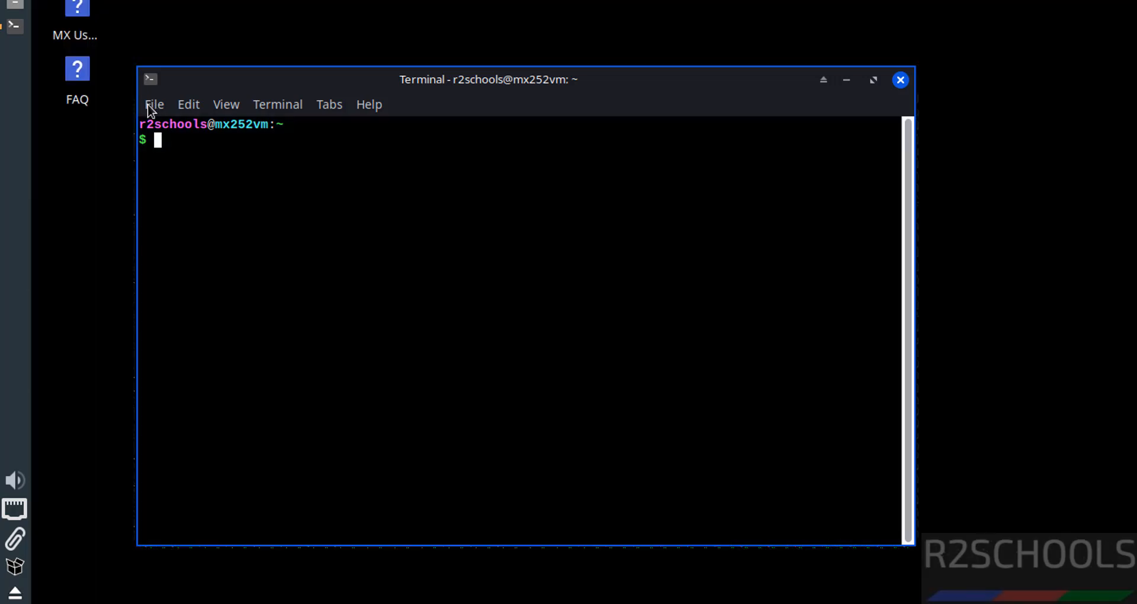
In Terminal Preferences > Appearance, raise the Liberation Mono Regular font from 11 to 14.
left_click(188, 106)
left_click(283, 307)
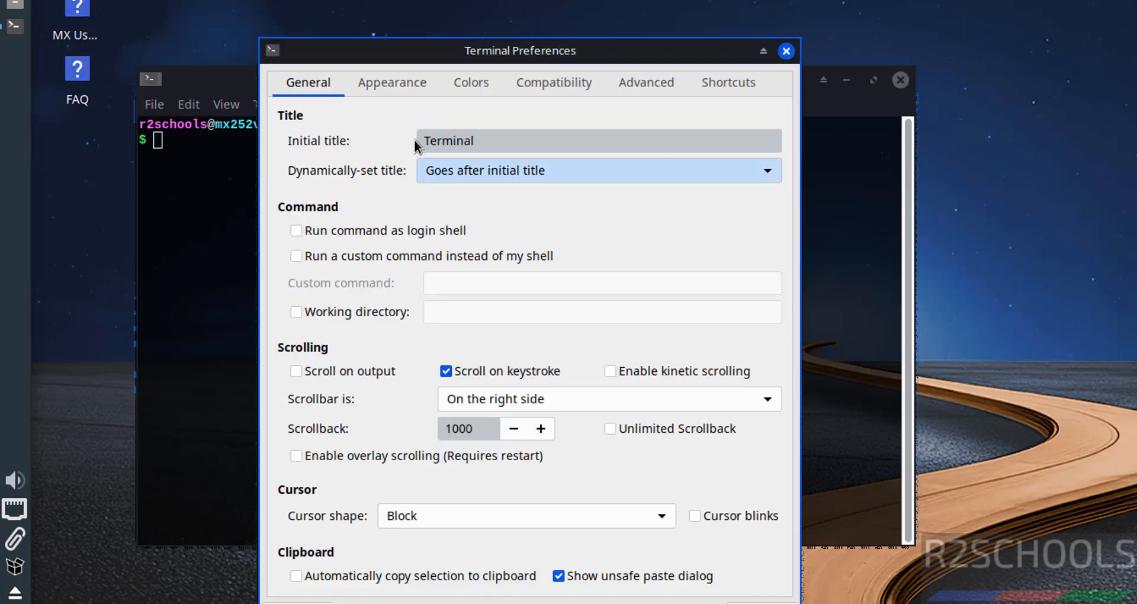
left_click(389, 92)
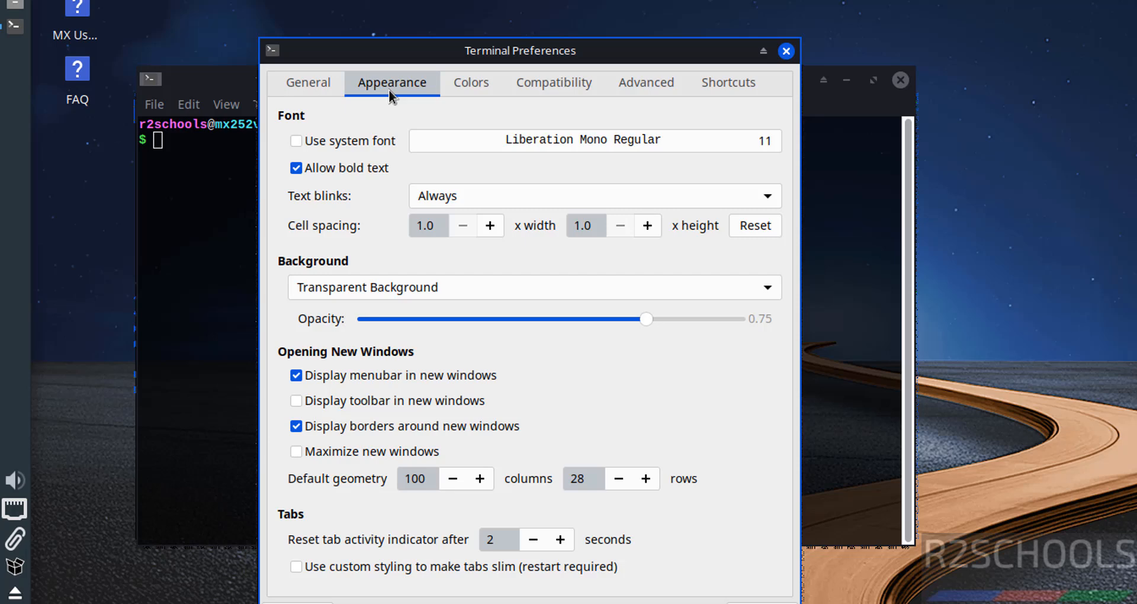
left_click(523, 140)
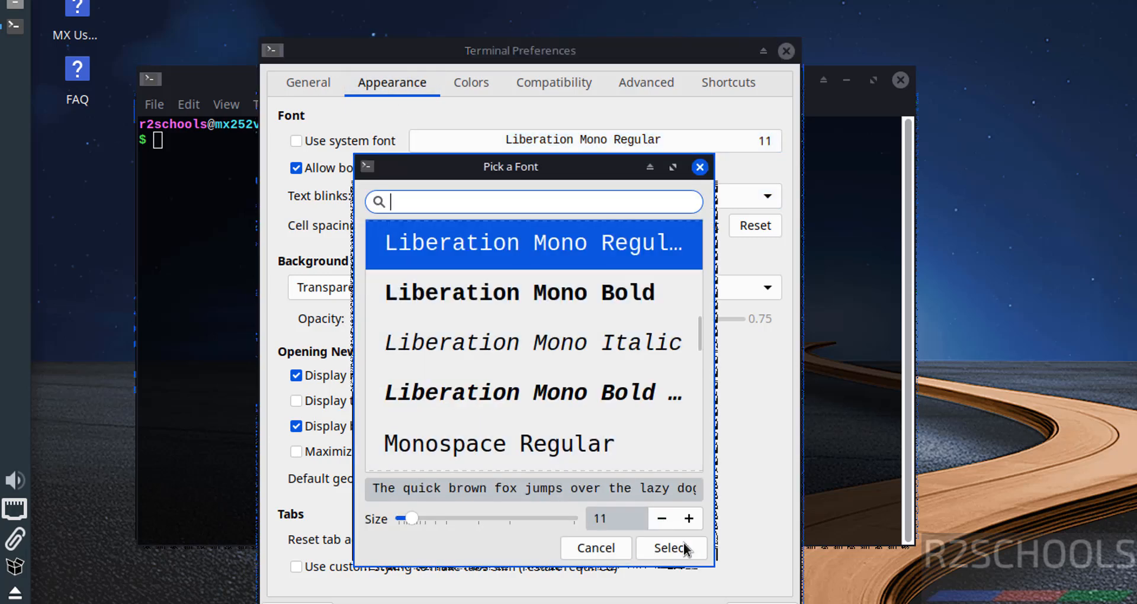
left_click(687, 521)
left_click(688, 521)
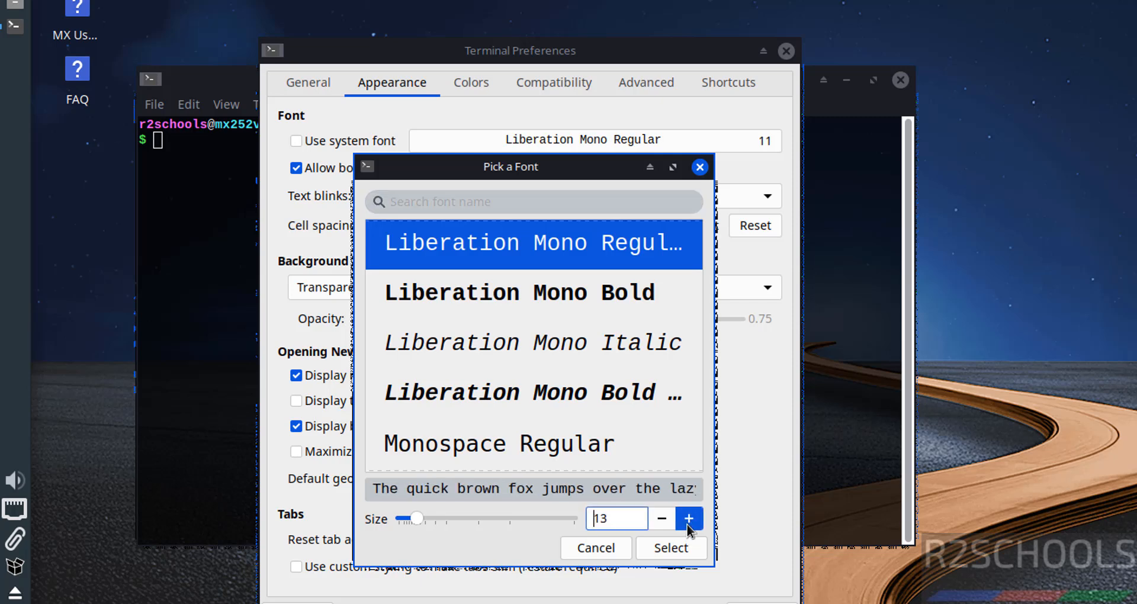
left_click(688, 519)
left_click(669, 546)
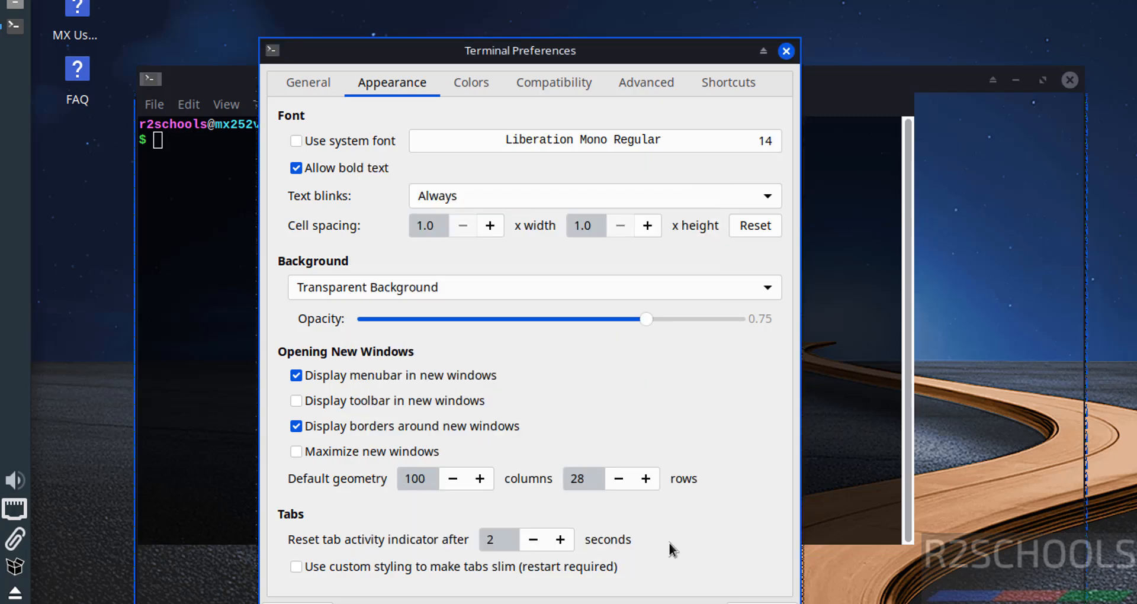
left_click(786, 51)
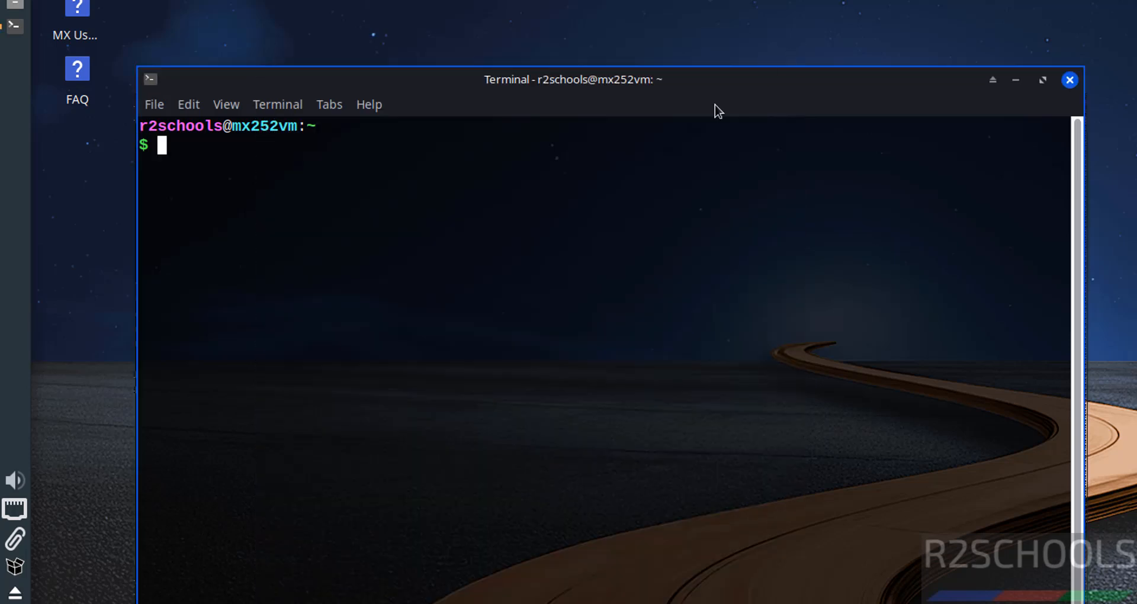
Display the OS release details with 'more /etc/os-release', then clear the screen.
type("more /etc/os-release")
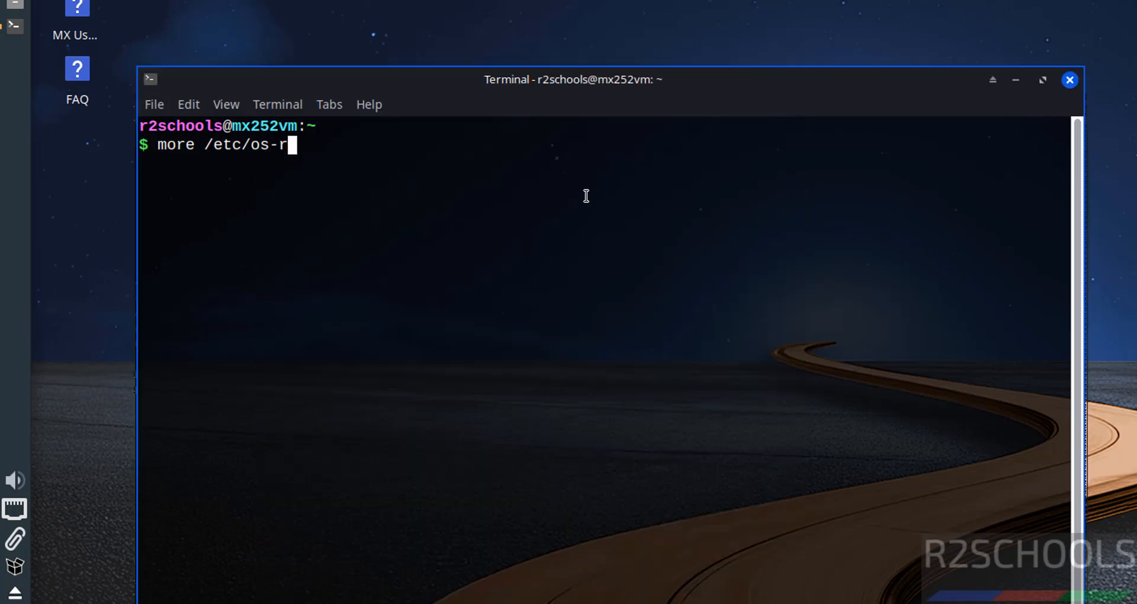
key("Return")
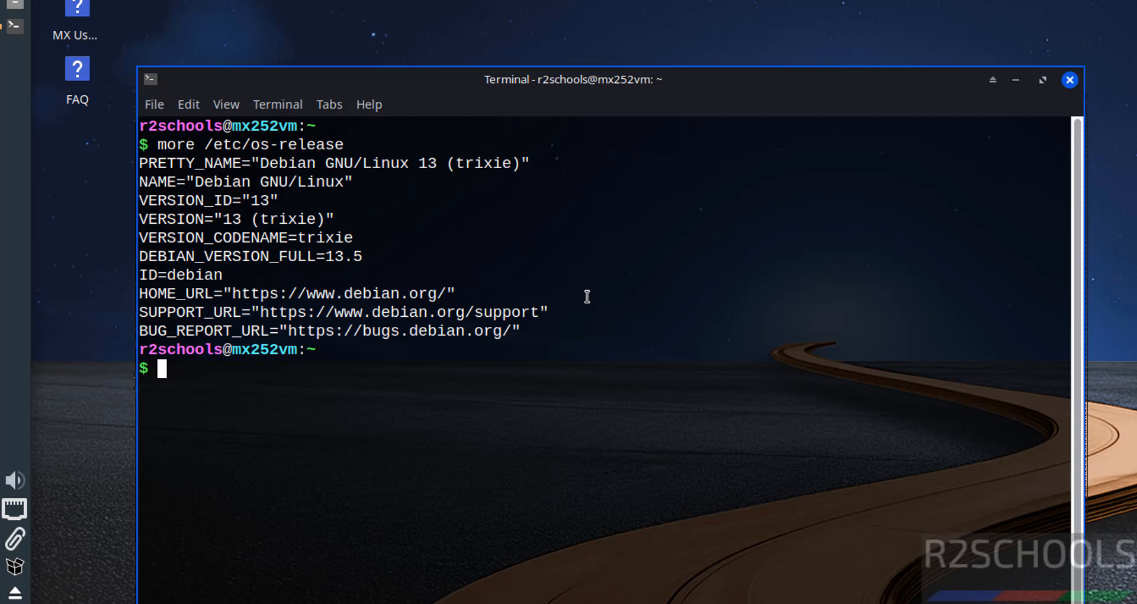
key("ctrl+l")
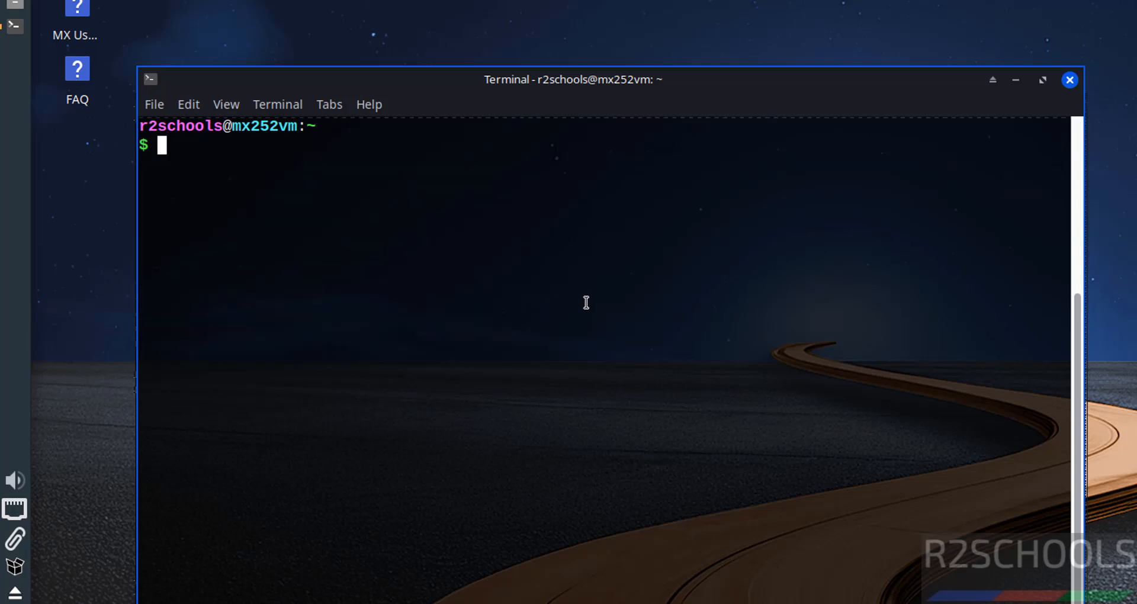
Run 'sudo apt update && sudo apt upgrade' with the administrator password; all packages are up to date.
type("sudo apt update ")
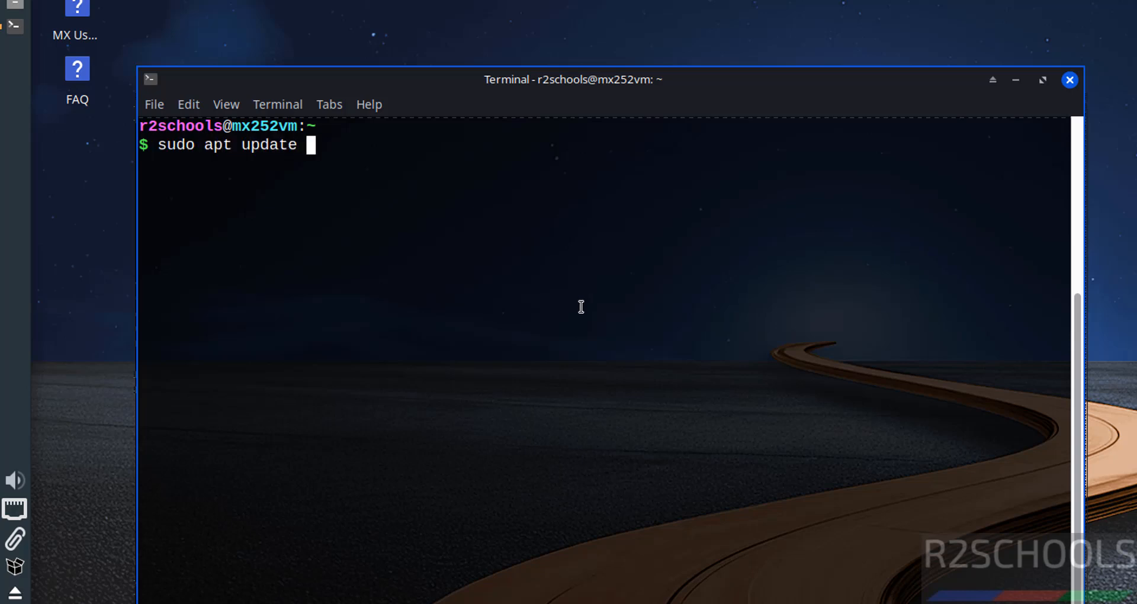
type("&& sudo apt upgrade")
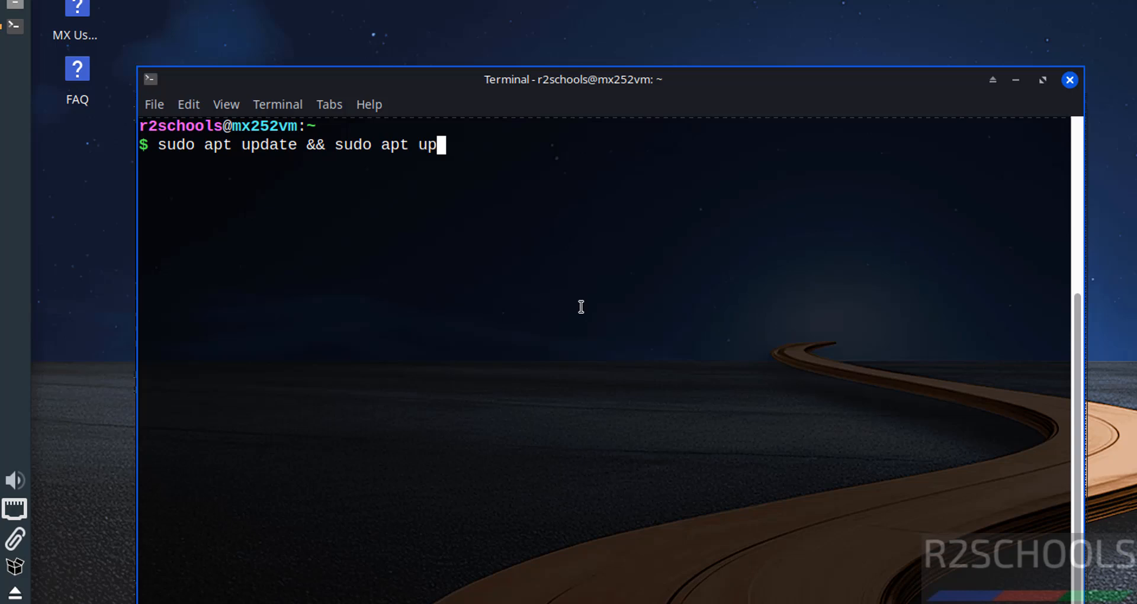
key("Return")
type("*******")
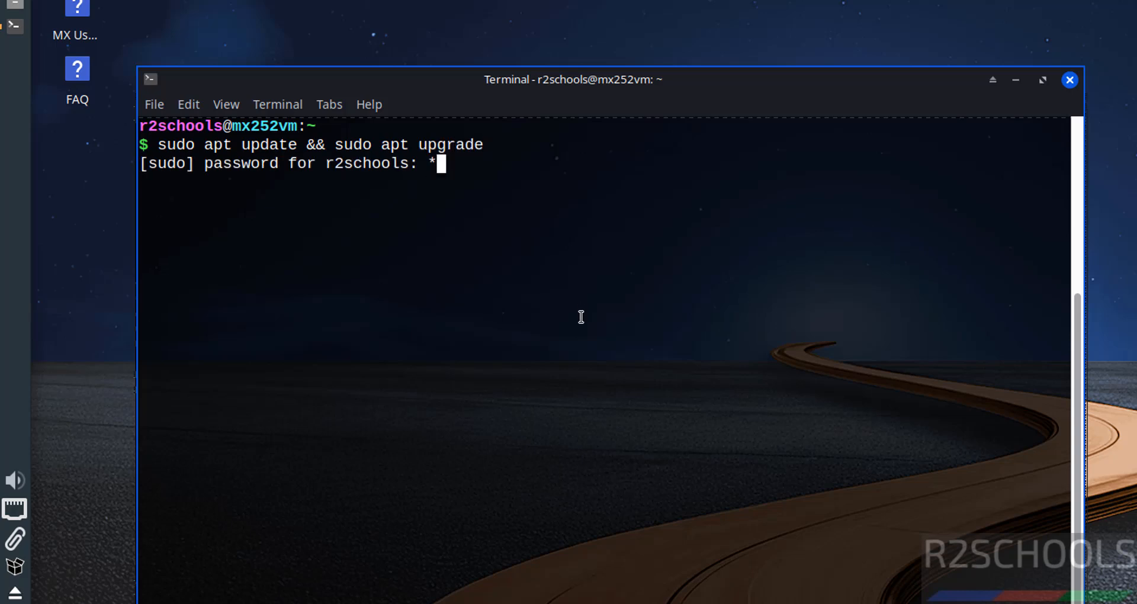
type("**")
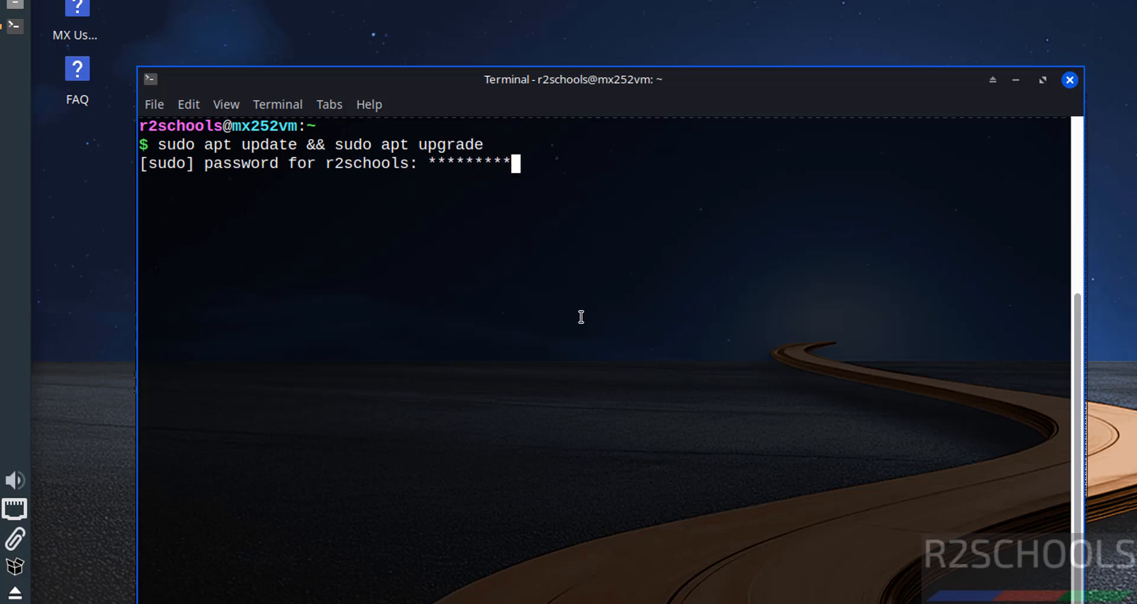
key("Return")
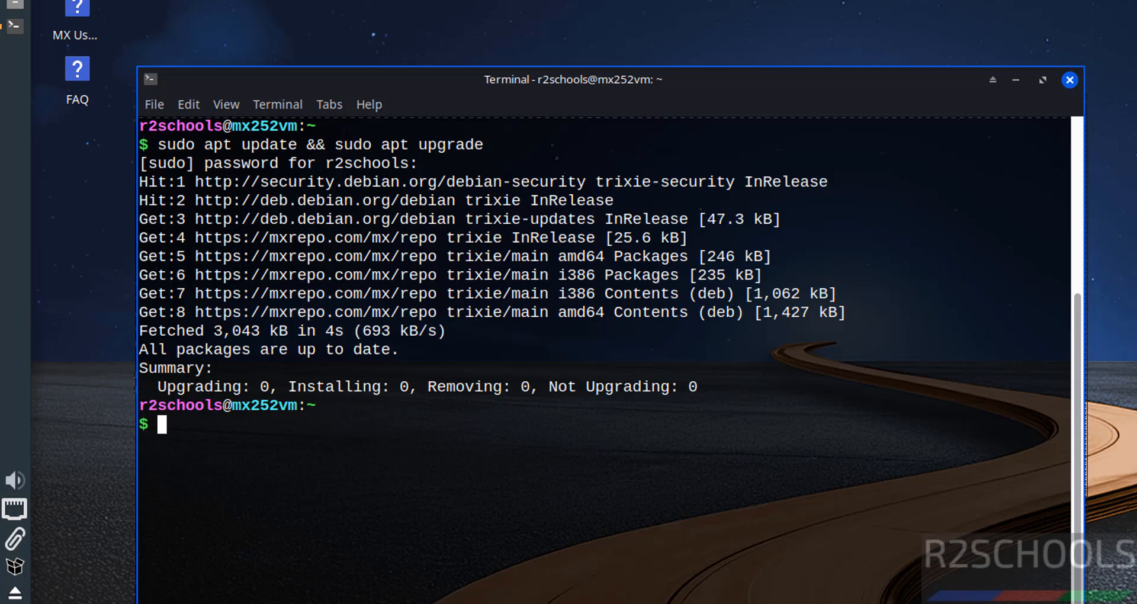
left_click(15, 603)
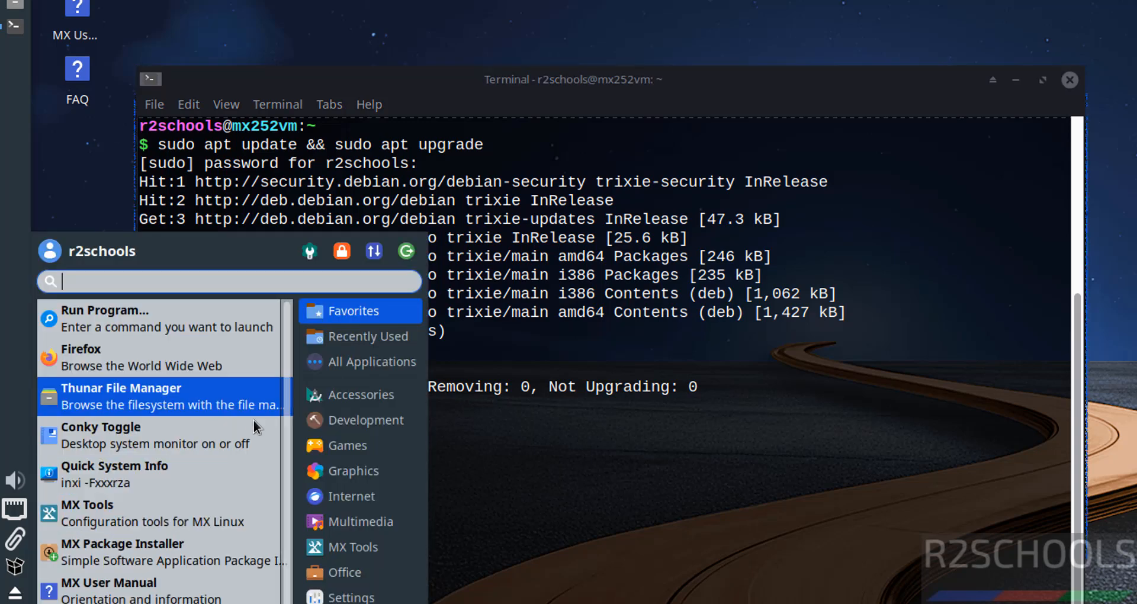
left_click(708, 476)
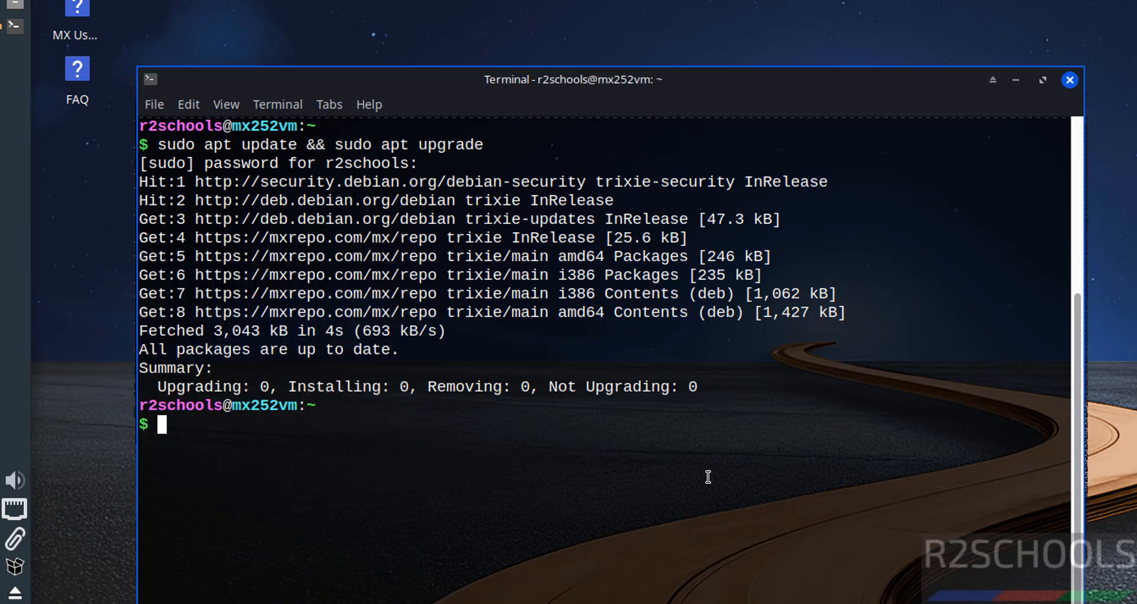